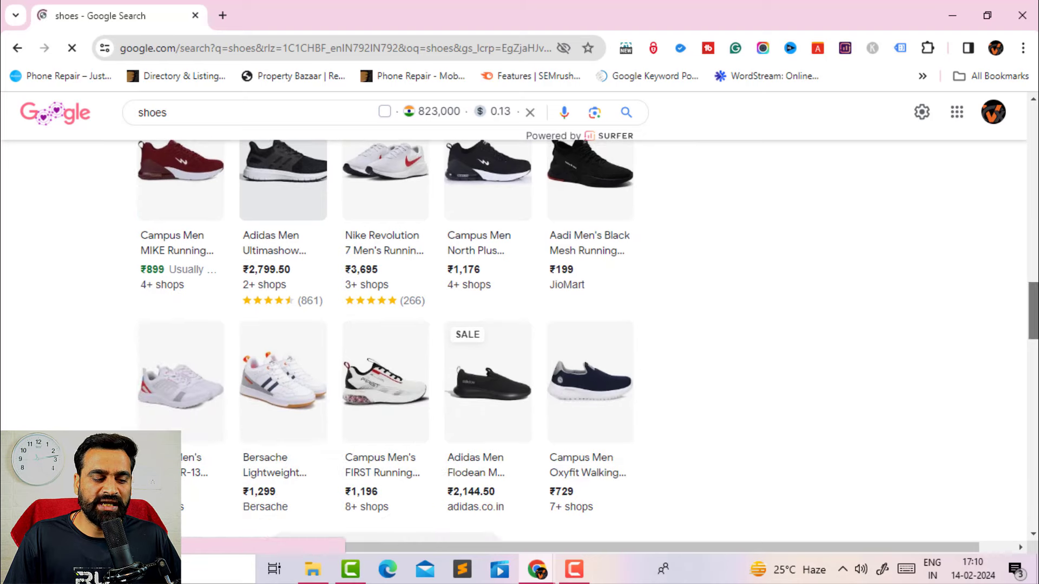
Return to the start of the shoes search results and close that browser window to get back to Google Ads
{"action": "scroll", "coordinate": [378, 325], "scroll_direction": "up", "scroll_amount": 3}
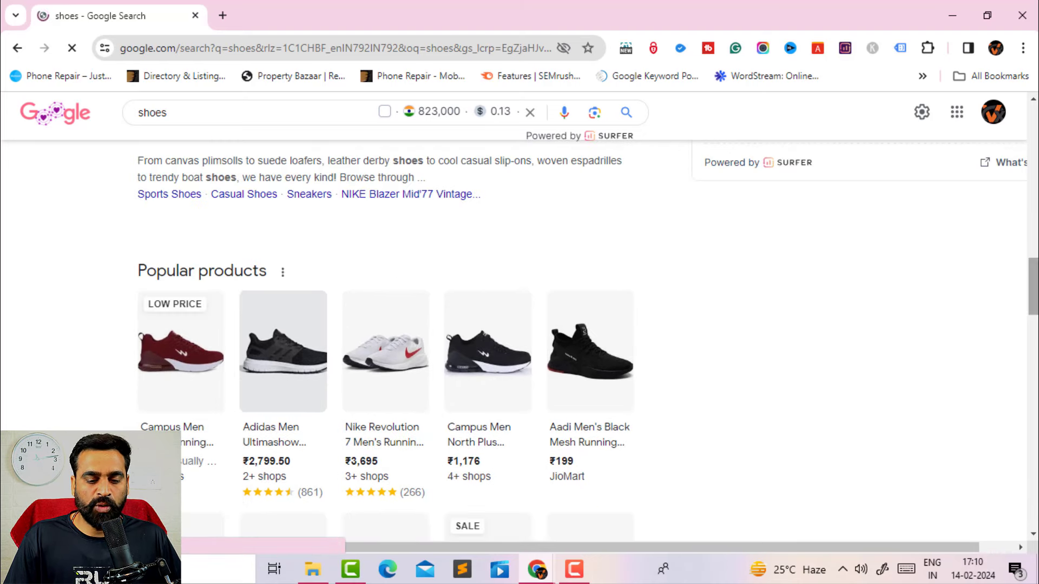
{"action": "left_click_drag", "start_coordinate": [1033, 287], "coordinate": [1034, 114]}
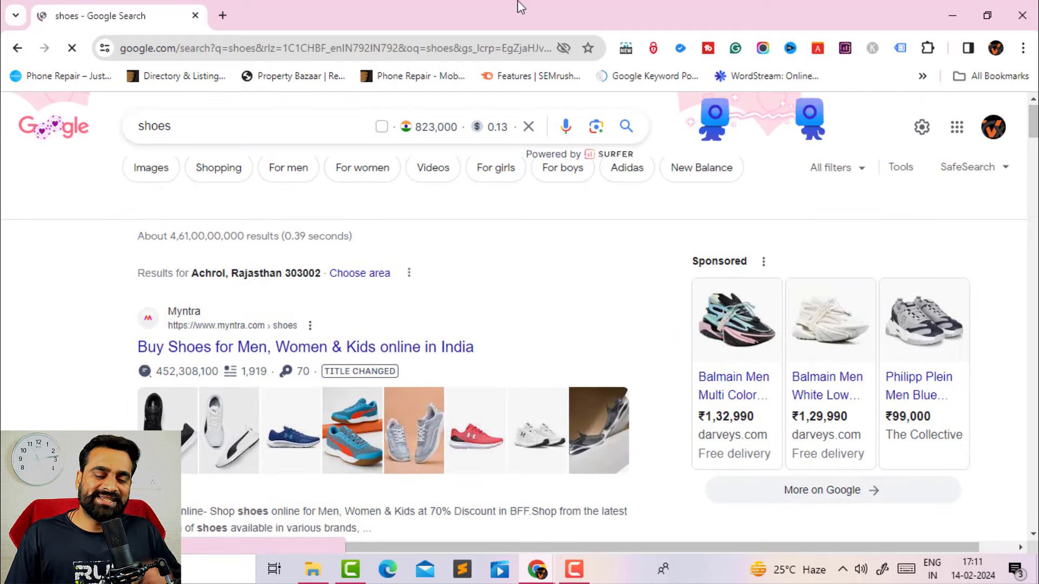
{"action": "left_click", "coordinate": [1023, 14]}
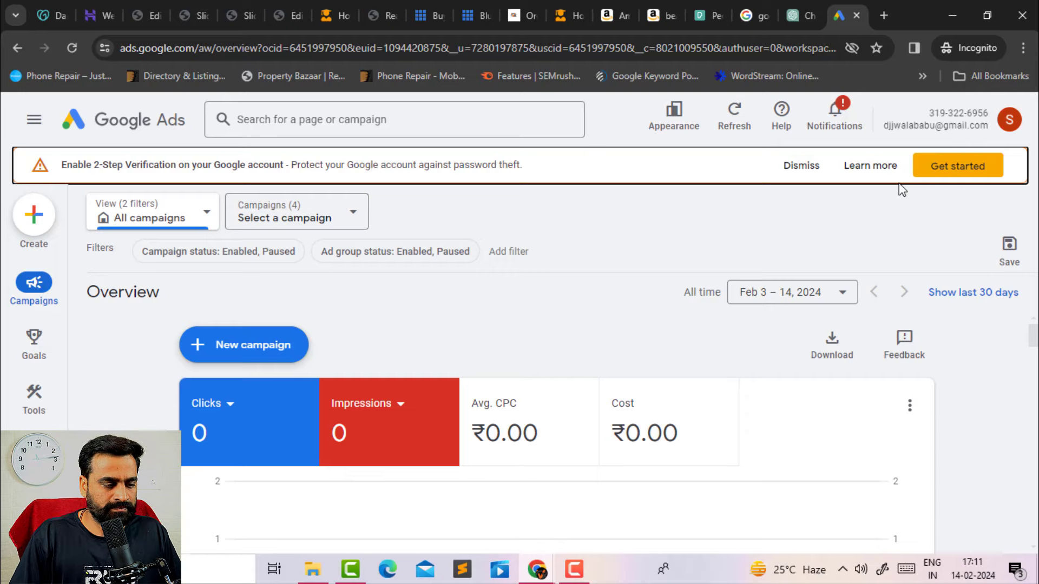
Dismiss the 2-Step Verification notice and the alerts about tax info and disapproved ads
{"action": "left_click", "coordinate": [798, 166]}
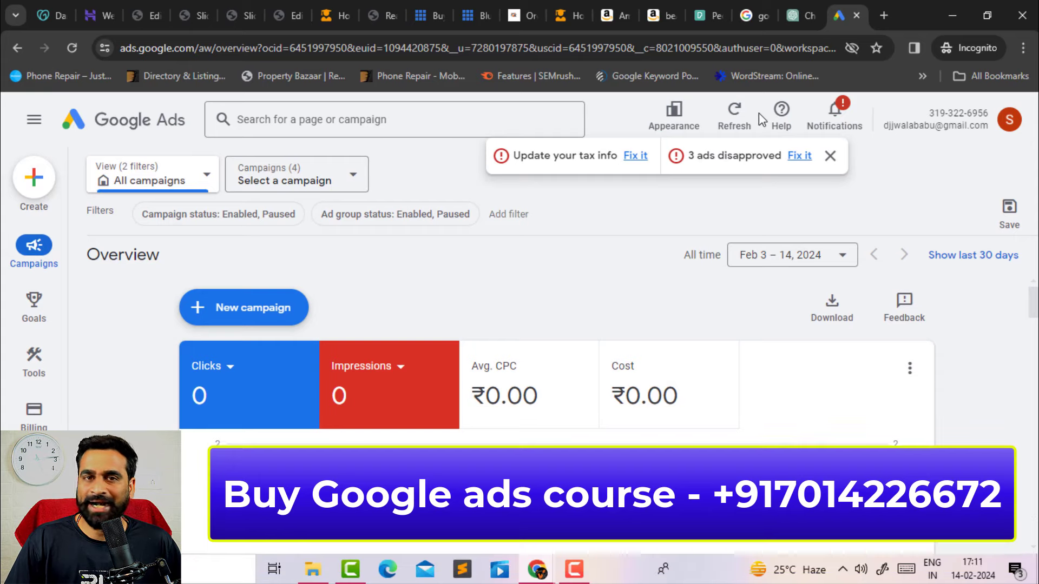
{"action": "left_click", "coordinate": [830, 157]}
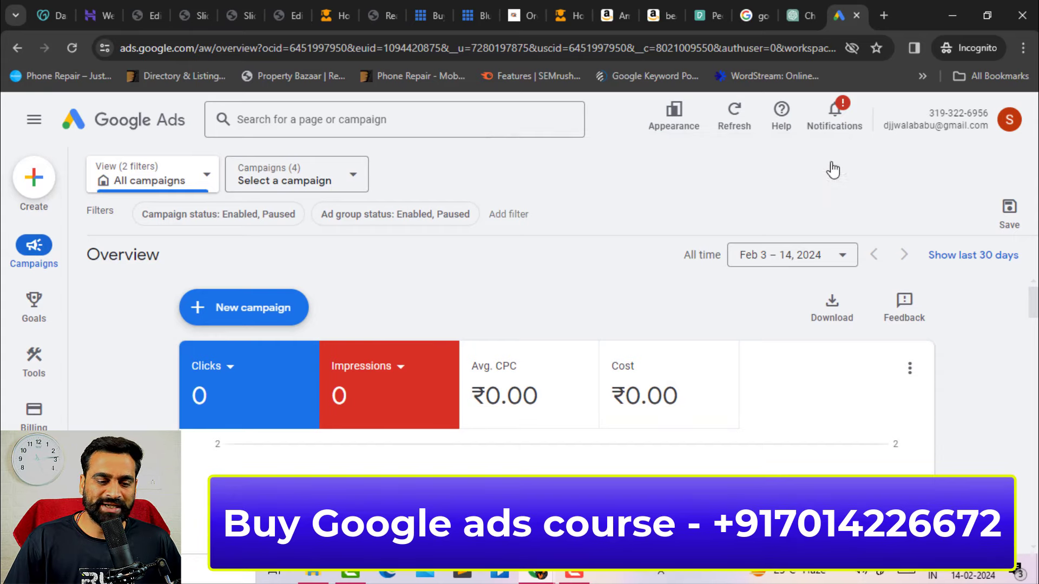
Look through what the Campaigns, Goals, Tools and Billing sections of the account navigation offer
{"action": "mouse_move", "coordinate": [40, 213]}
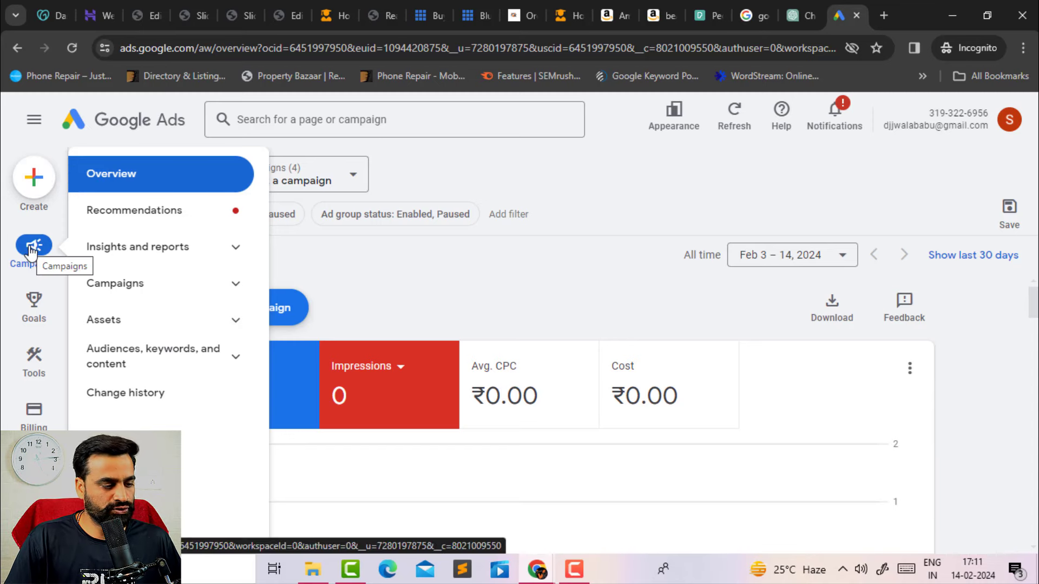
{"action": "mouse_move", "coordinate": [37, 305]}
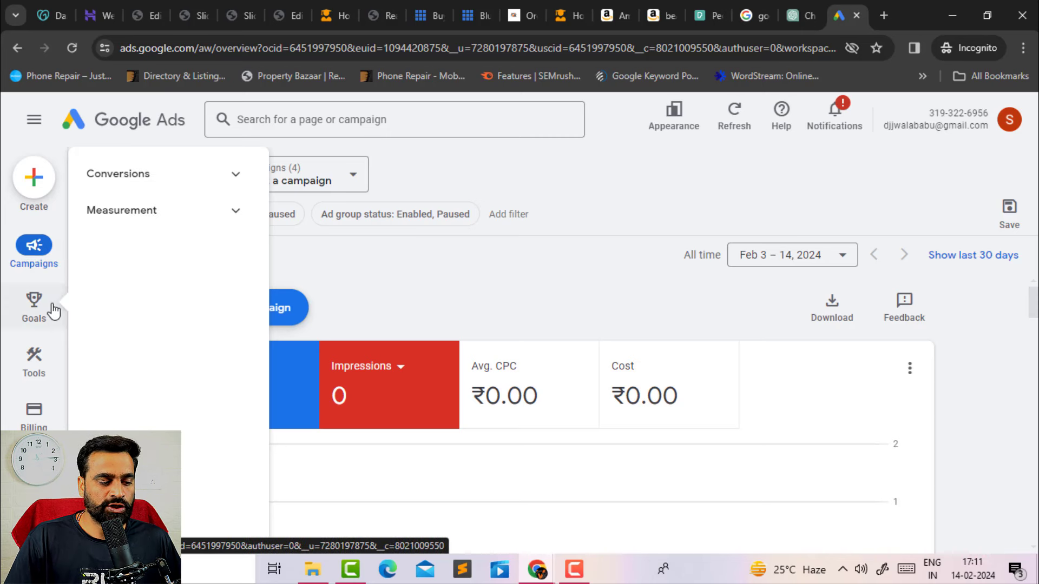
{"action": "mouse_move", "coordinate": [36, 363]}
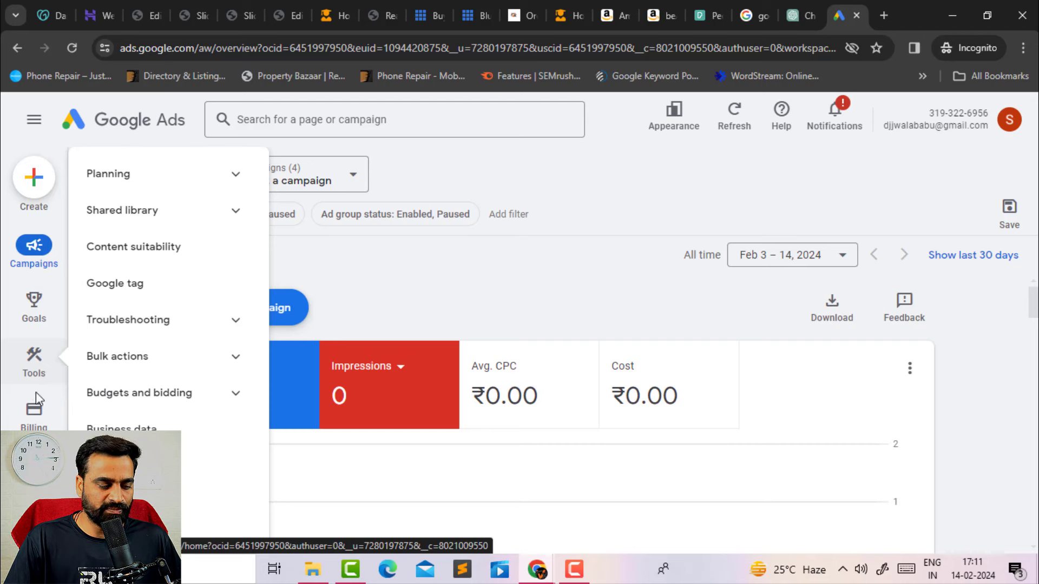
{"action": "mouse_move", "coordinate": [39, 419]}
{"action": "mouse_move", "coordinate": [34, 468]}
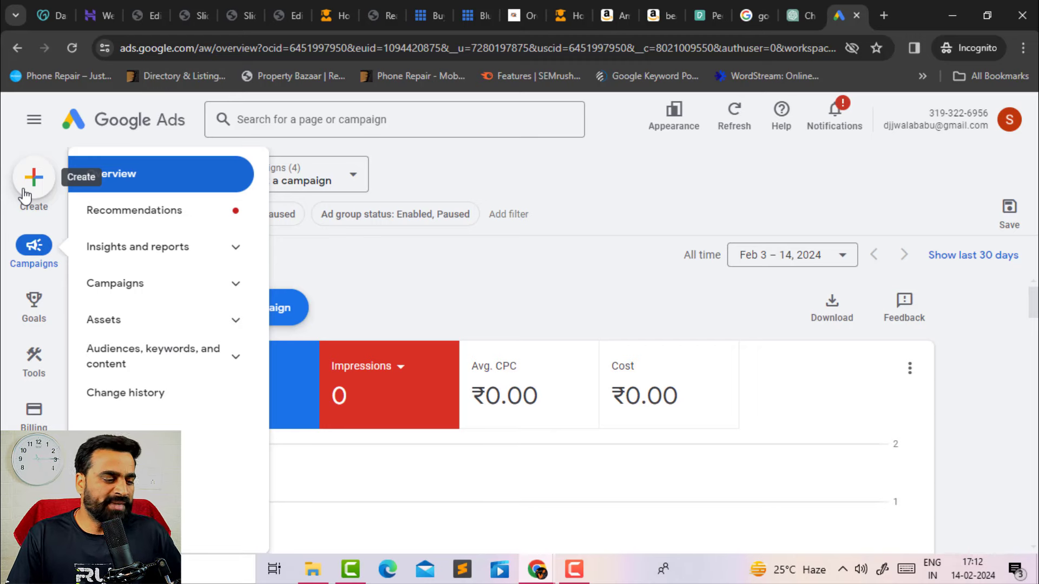
Start creating a new campaign and bring its full set of campaign objectives into view
{"action": "left_click", "coordinate": [24, 195]}
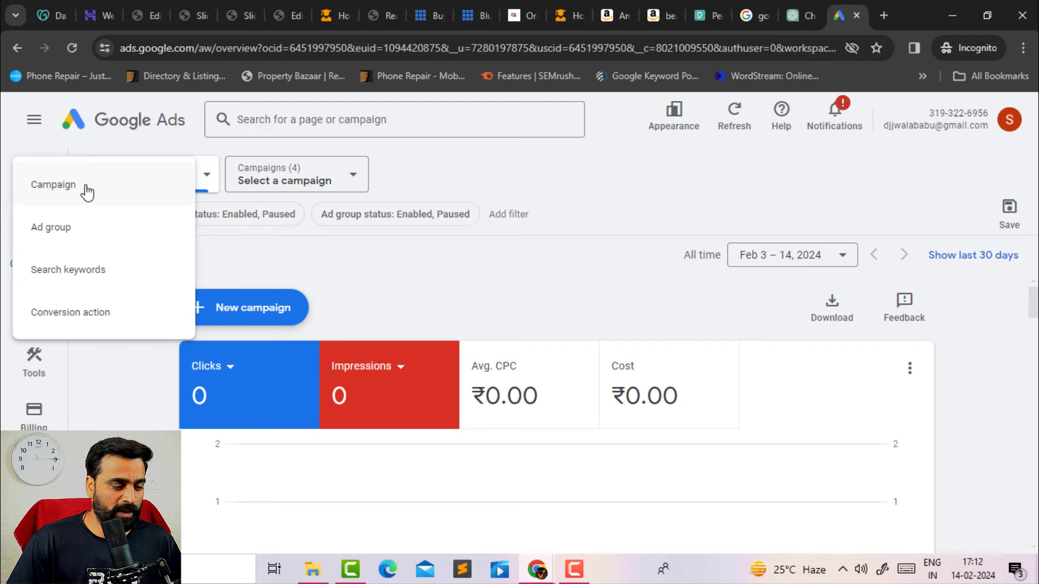
{"action": "left_click", "coordinate": [53, 185]}
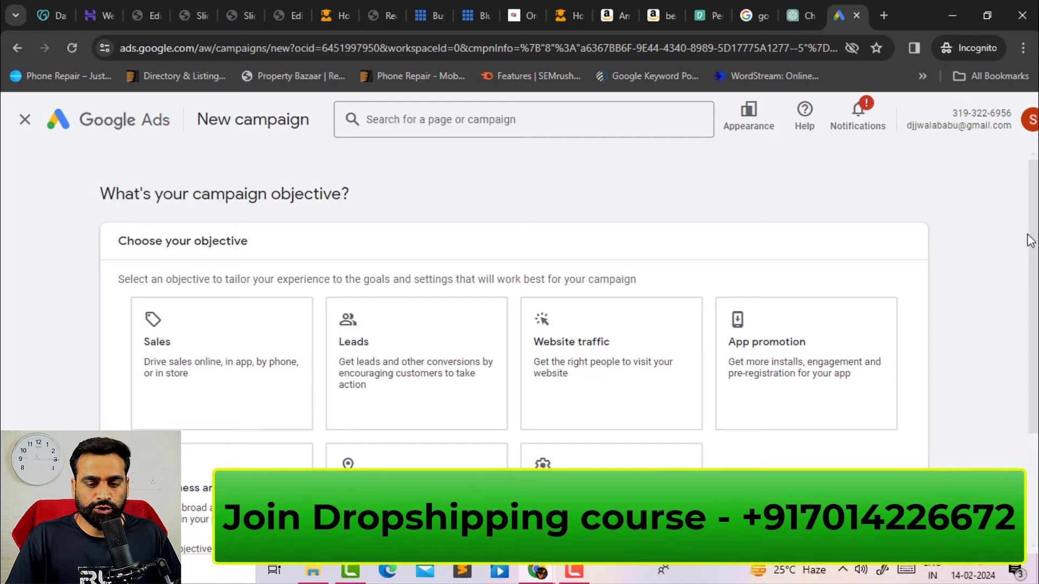
{"action": "scroll", "coordinate": [1029, 241], "scroll_direction": "down", "scroll_amount": 1}
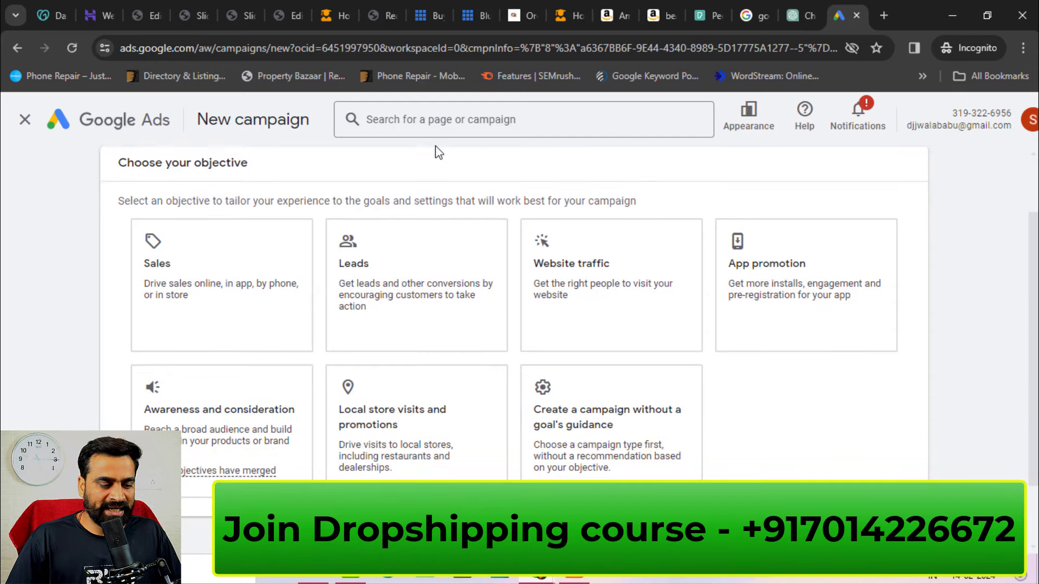
{"action": "left_click", "coordinate": [167, 273]}
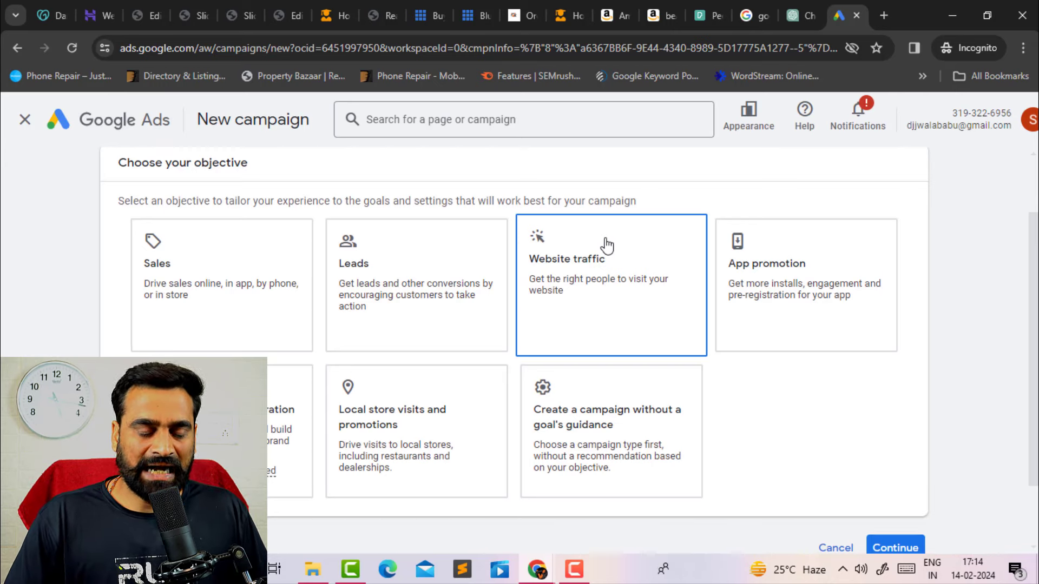
Search Google for "domain name" in a new tab, then return to the Google Ads campaign setup
{"action": "left_click", "coordinate": [887, 19]}
{"action": "type", "text": "d"}
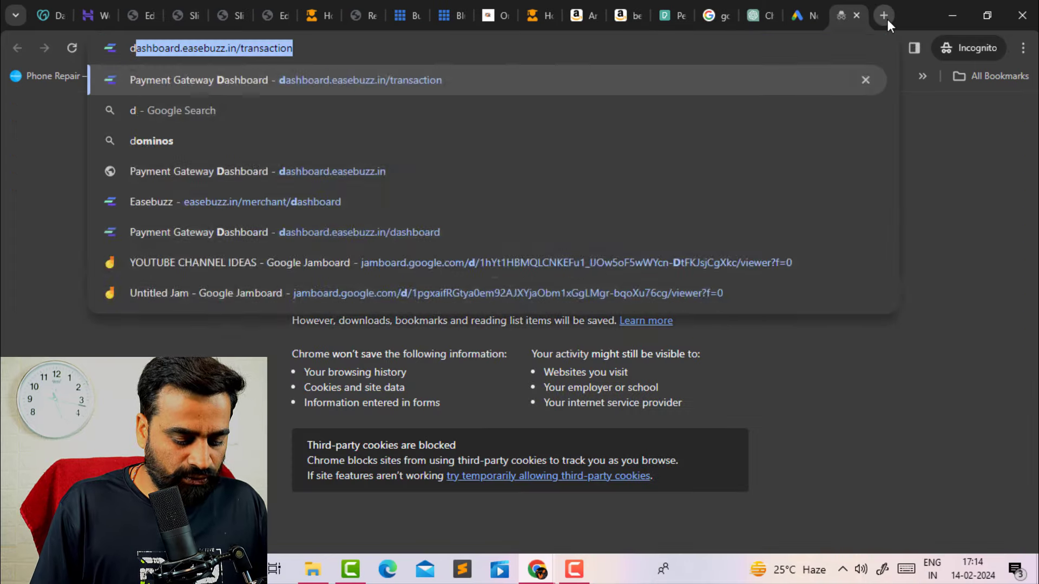
{"action": "type", "text": "omain "}
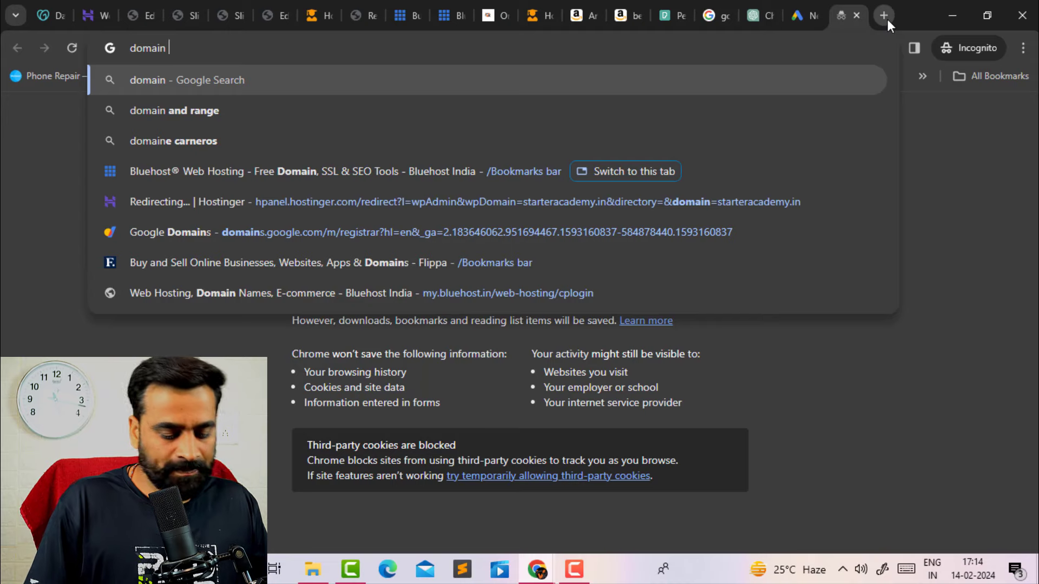
{"action": "type", "text": "name"}
{"action": "key", "text": "Return"}
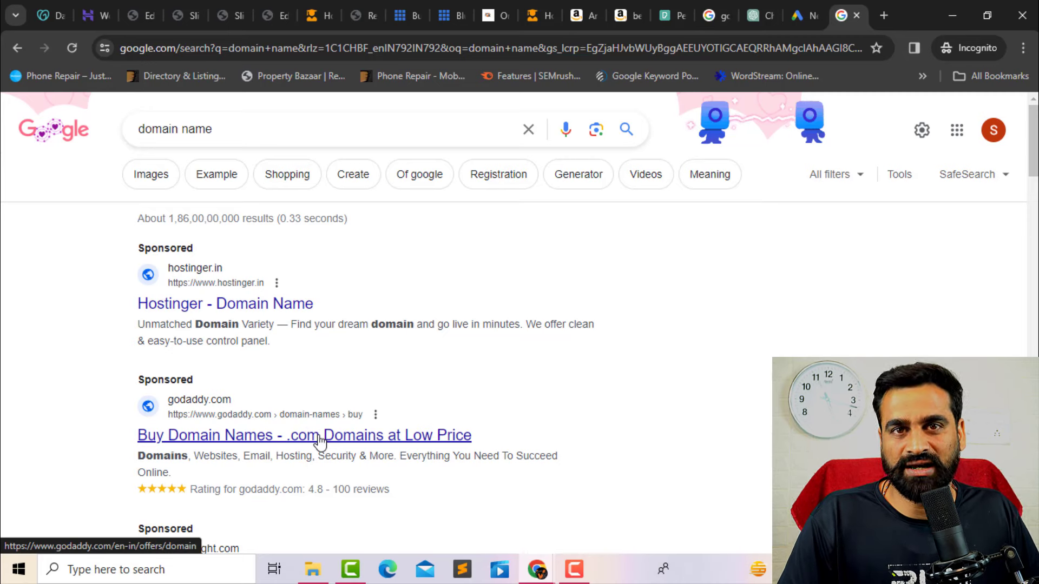
{"action": "left_click", "coordinate": [790, 11]}
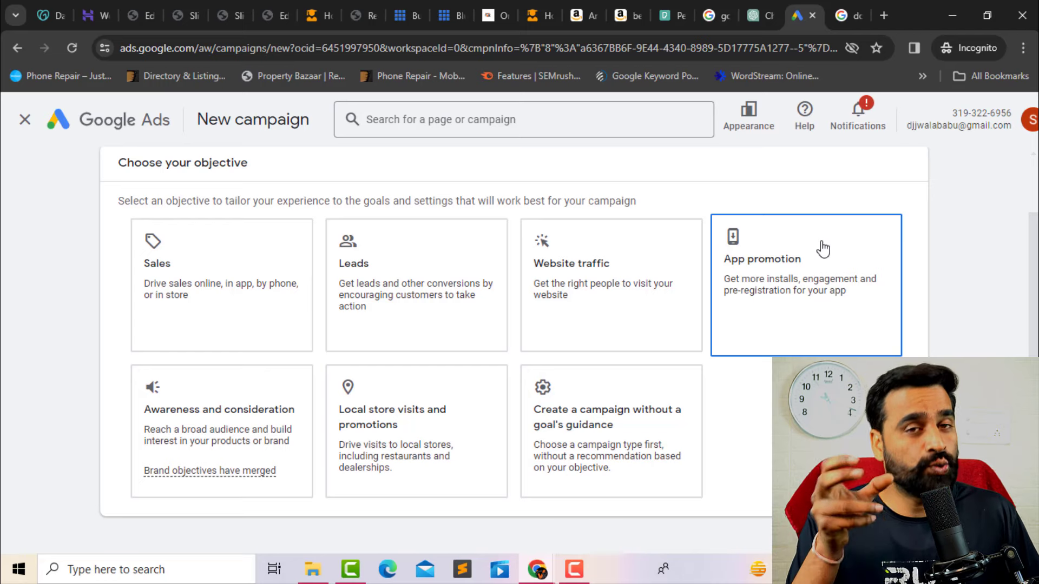
Search Google for "app development company" in another new tab, using the corrected spelling
{"action": "left_click", "coordinate": [880, 16]}
{"action": "type", "text": "ap"}
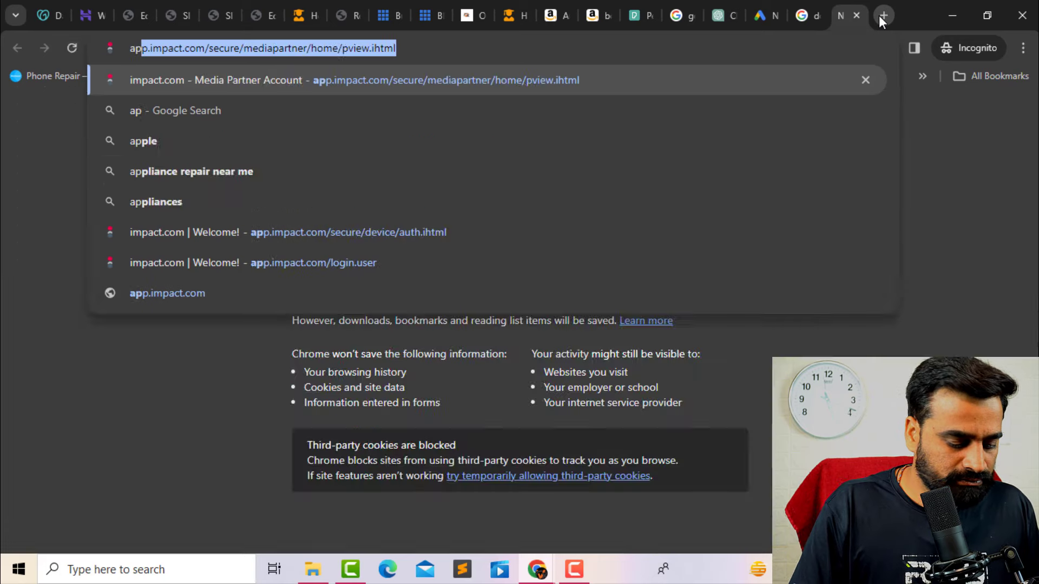
{"action": "type", "text": "p deblop"}
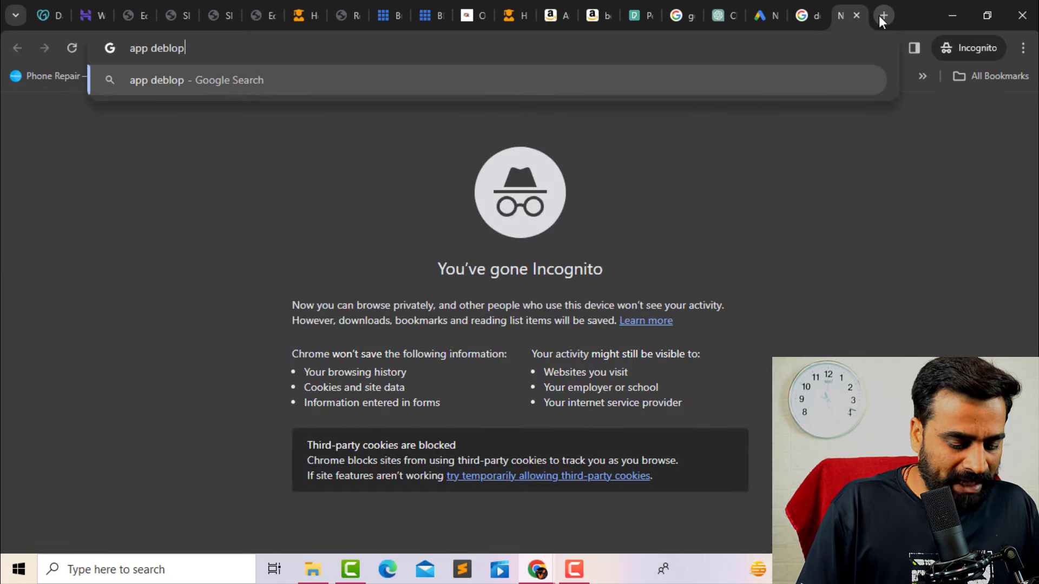
{"action": "type", "text": "ment company"}
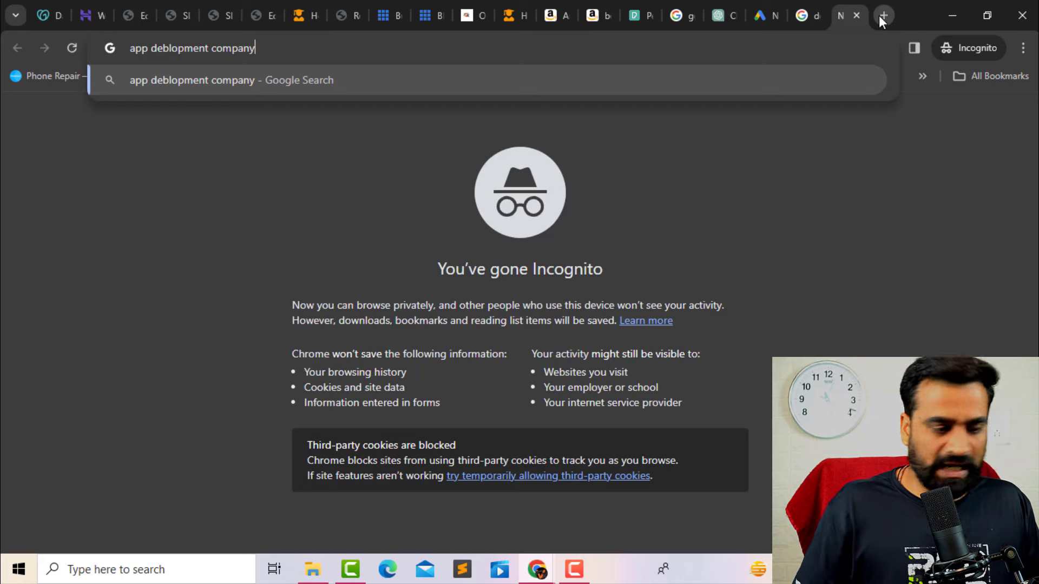
{"action": "key", "text": "Return"}
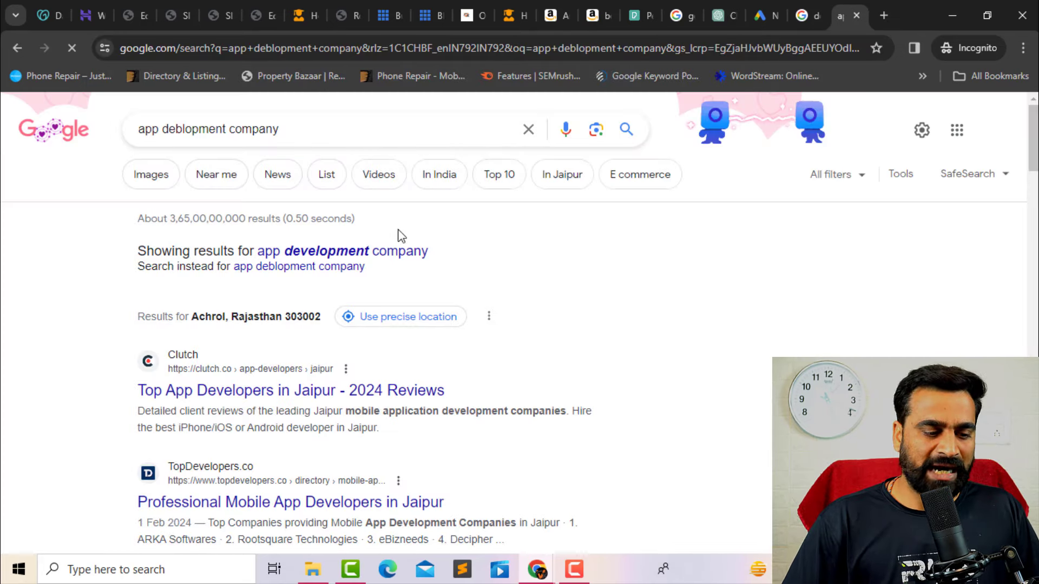
{"action": "left_click", "coordinate": [390, 252]}
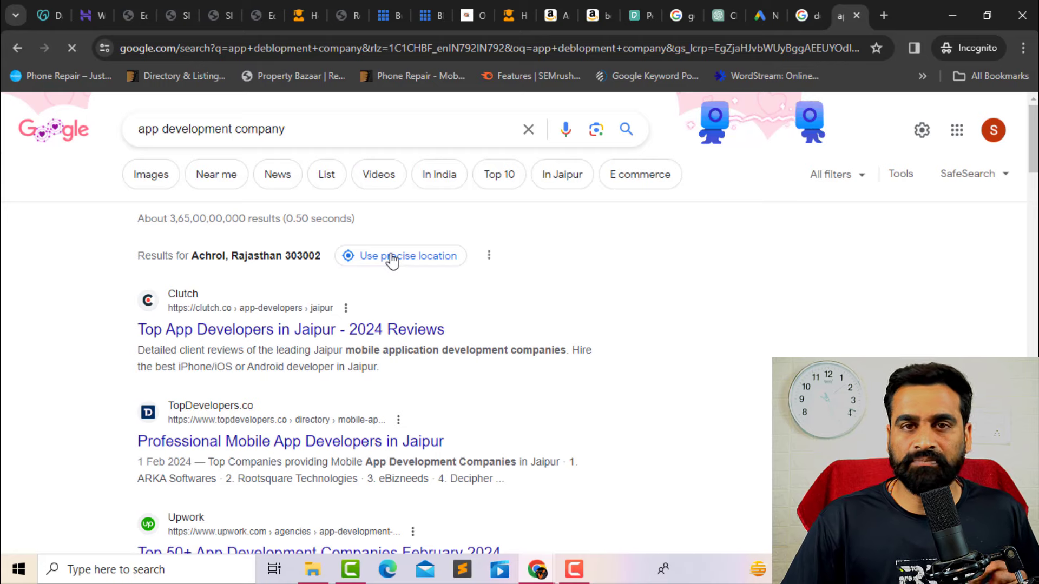
Allow Google to use the device's precise location for the search results and return to the Google Ads campaign setup
{"action": "left_click", "coordinate": [392, 258]}
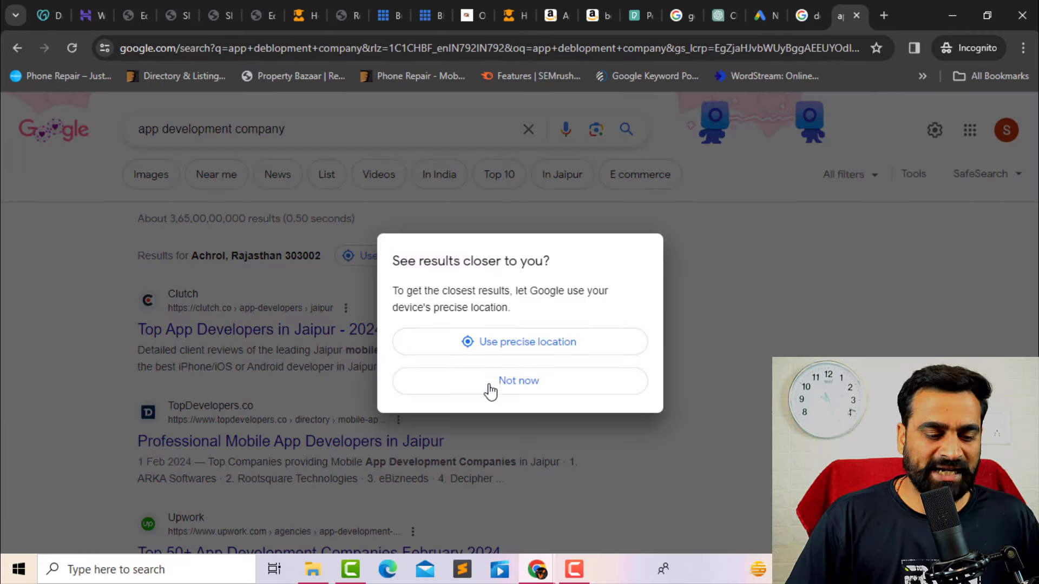
{"action": "left_click", "coordinate": [476, 351]}
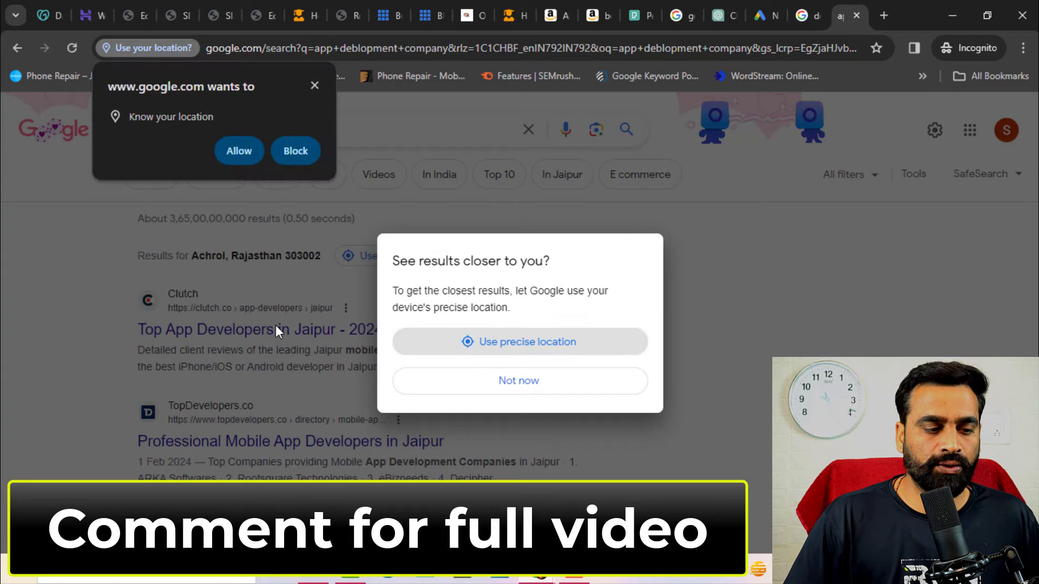
{"action": "left_click", "coordinate": [239, 150]}
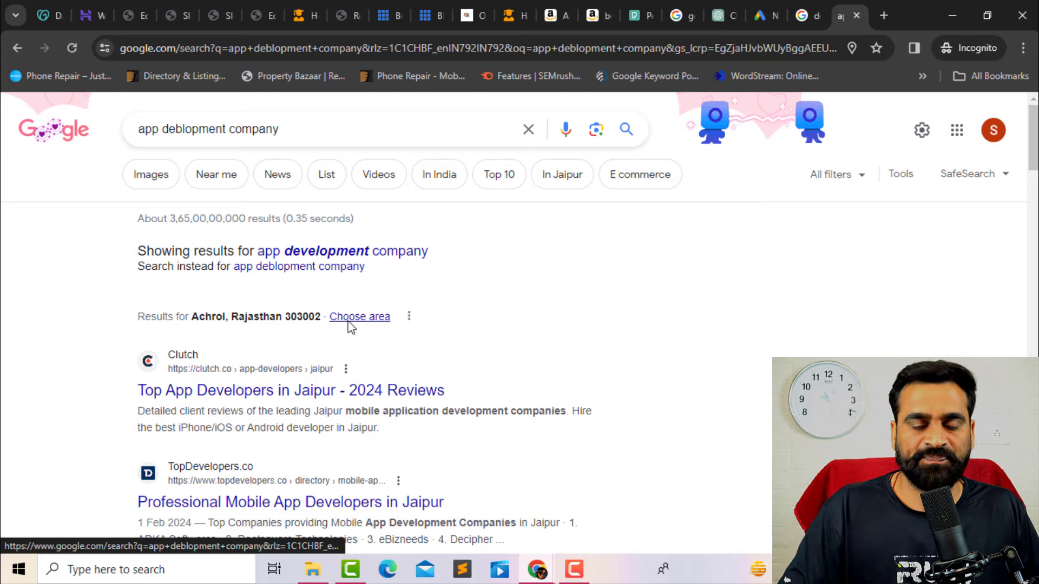
{"action": "left_click", "coordinate": [764, 2]}
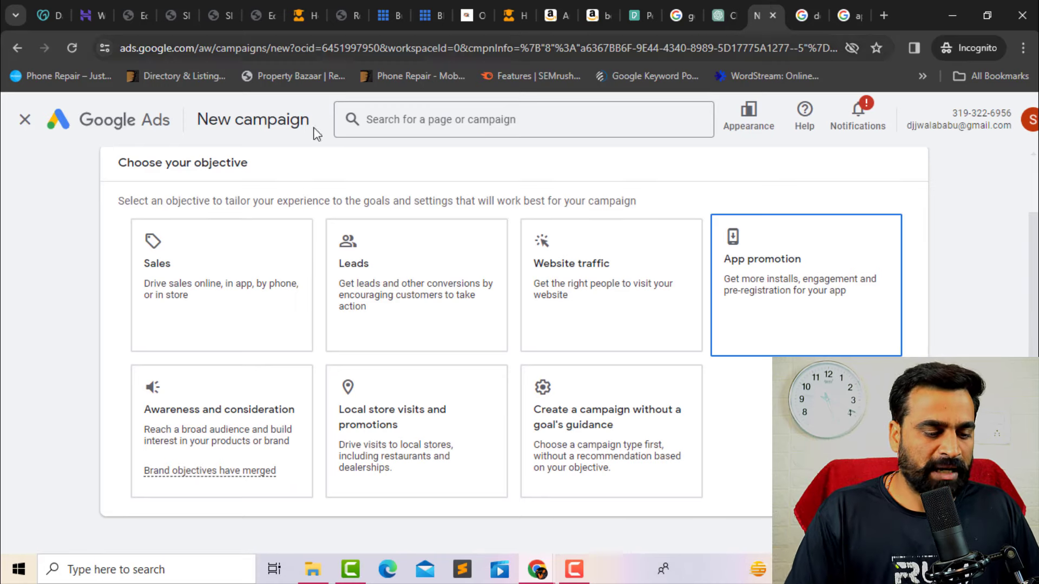
Choose to create a campaign without a goal's guidance and review the available campaign types
{"action": "left_click", "coordinate": [901, 255]}
{"action": "scroll", "coordinate": [568, 333], "scroll_direction": "down", "scroll_amount": 1}
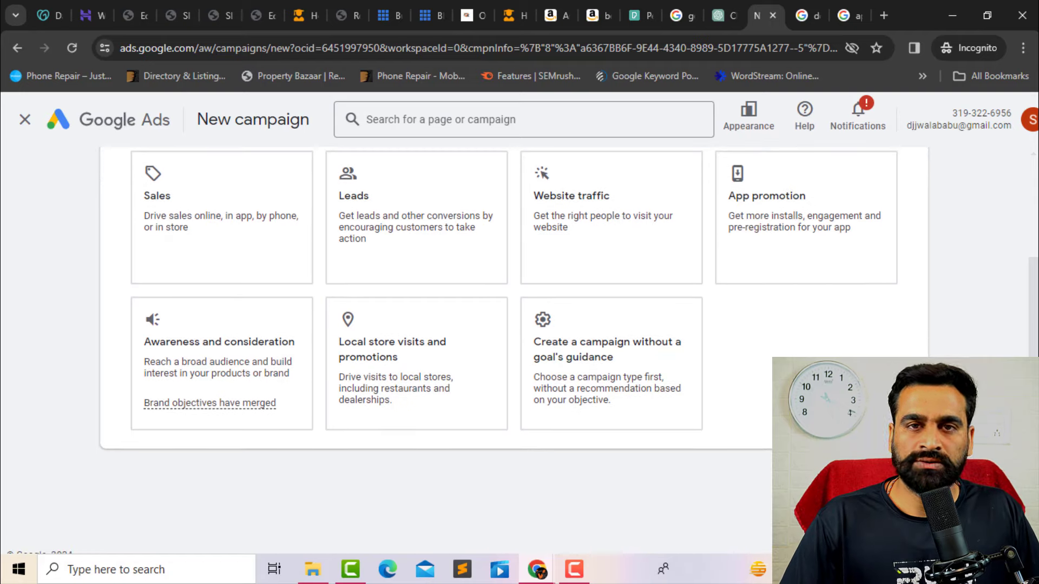
{"action": "left_click", "coordinate": [611, 339]}
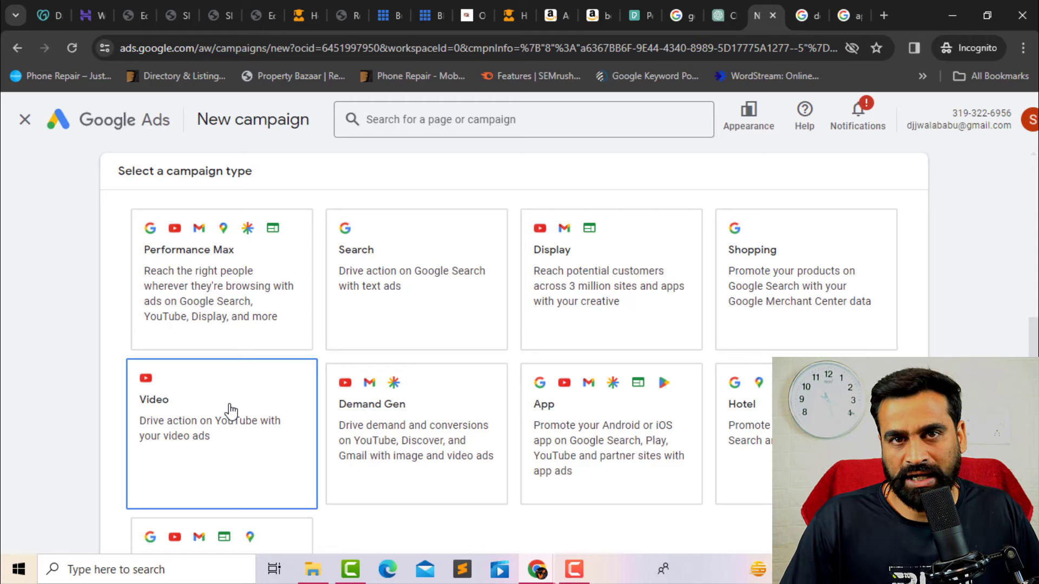
{"action": "scroll", "coordinate": [1034, 333], "scroll_direction": "up", "scroll_amount": 2}
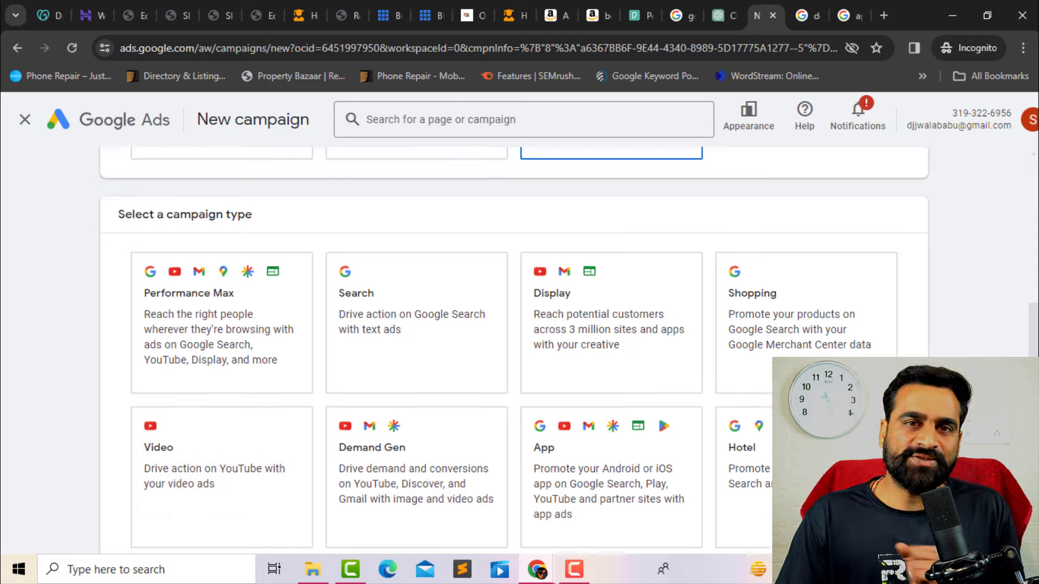
{"action": "scroll", "coordinate": [1035, 333], "scroll_direction": "up", "scroll_amount": 7}
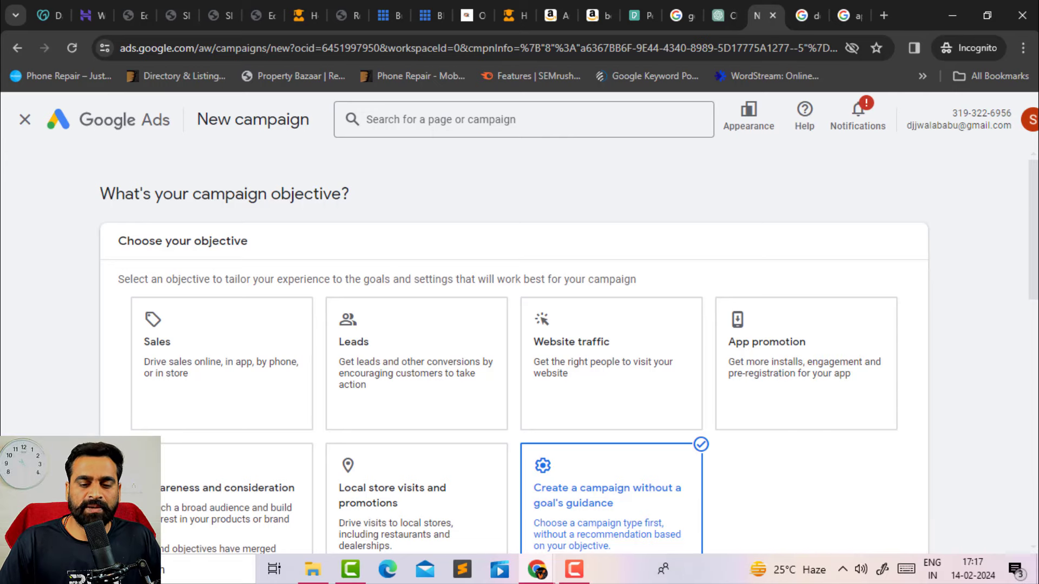
{"action": "scroll", "coordinate": [595, 352], "scroll_direction": "down", "scroll_amount": 1}
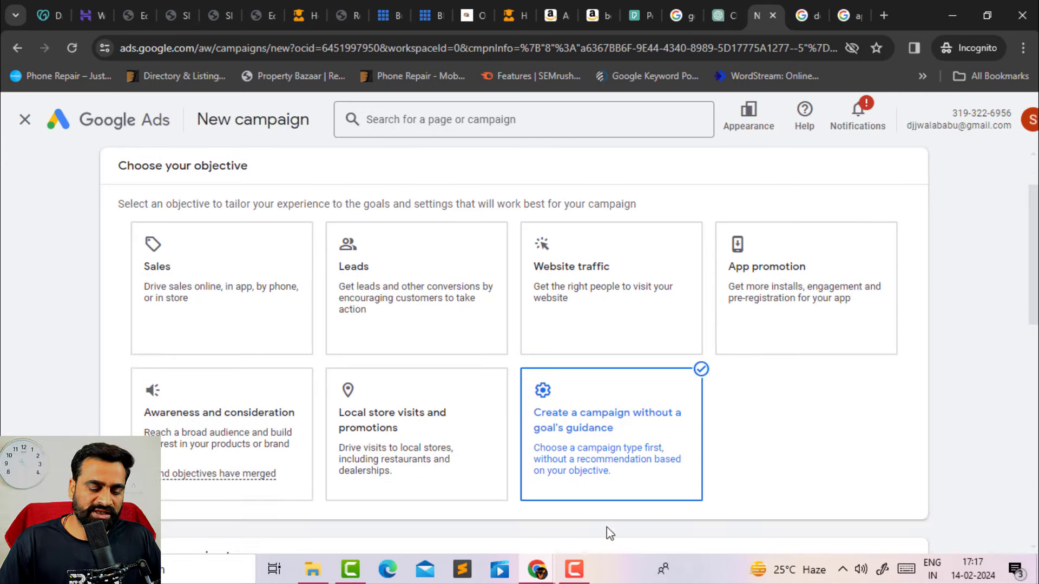
{"action": "left_click", "coordinate": [574, 570]}
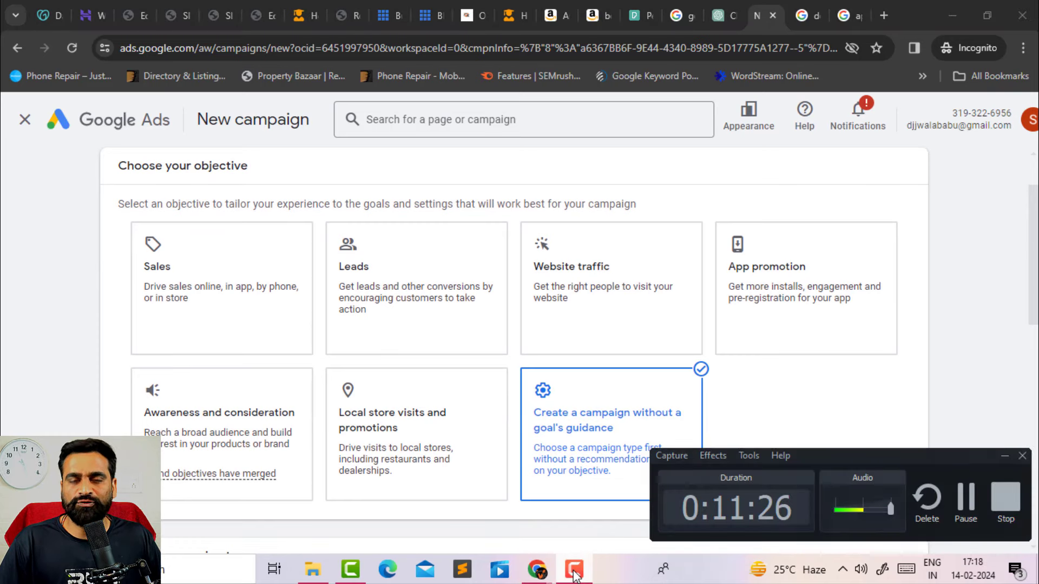
{"action": "left_click", "coordinate": [574, 571]}
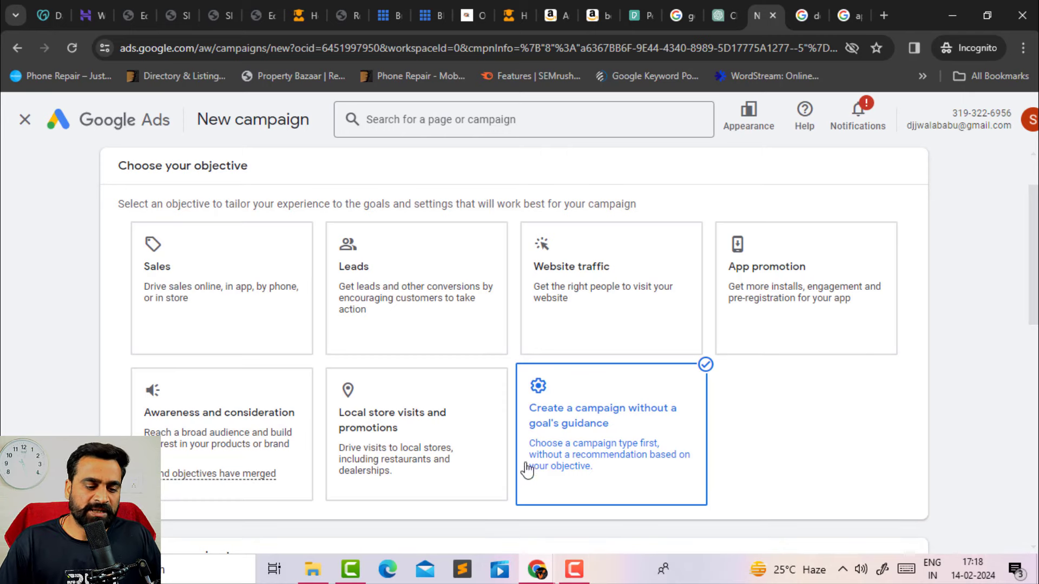
Select Website traffic as the campaign objective and bring its conversion goals into view
{"action": "left_click", "coordinate": [571, 267]}
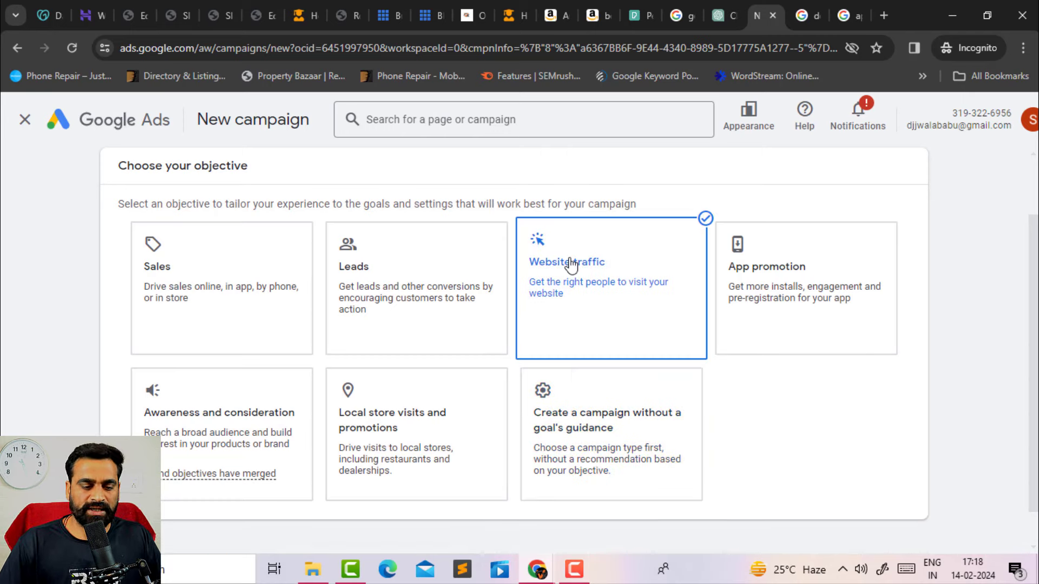
{"action": "scroll", "coordinate": [572, 266], "scroll_direction": "down", "scroll_amount": 5}
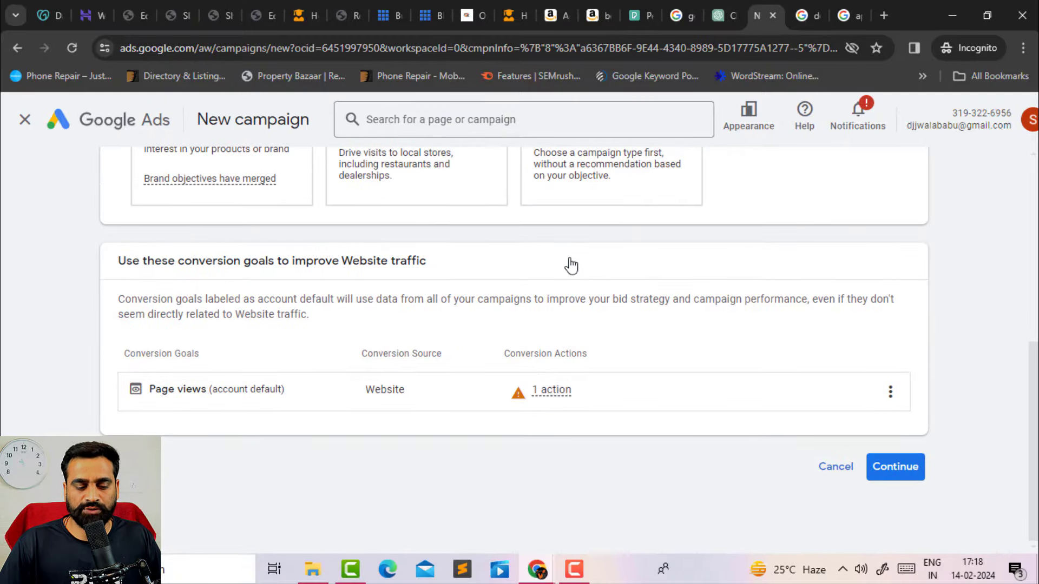
Accept the conversion goals for Website traffic and choose Search as the campaign type
{"action": "left_click", "coordinate": [883, 465]}
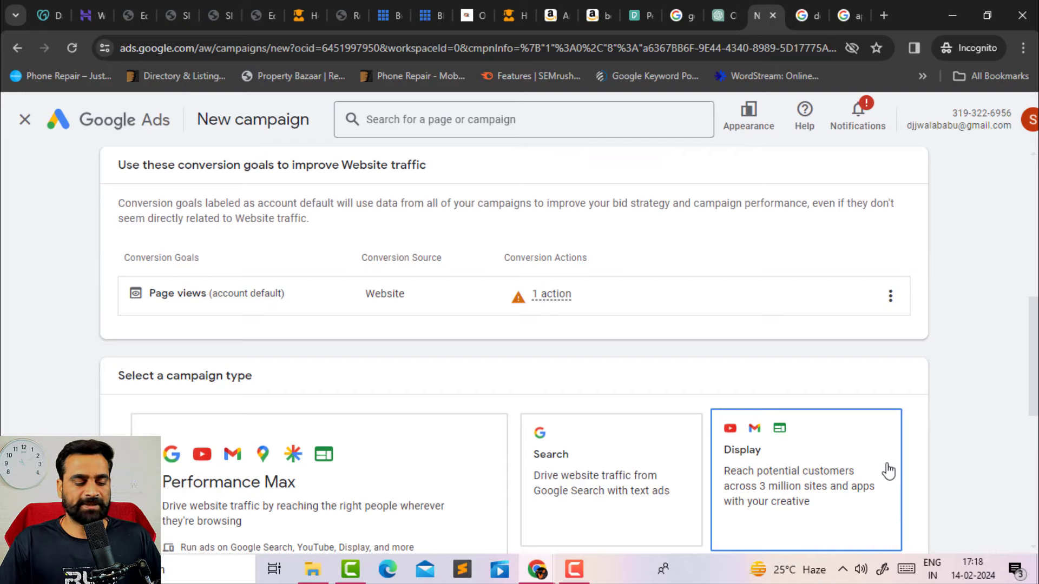
{"action": "scroll", "coordinate": [888, 470], "scroll_direction": "down", "scroll_amount": 1}
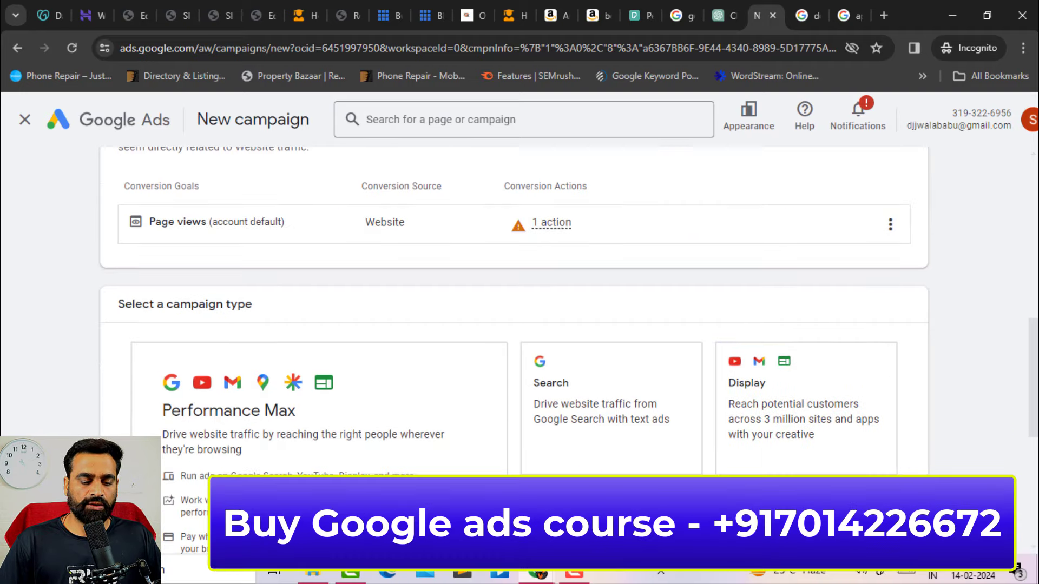
{"action": "scroll", "coordinate": [887, 470], "scroll_direction": "down", "scroll_amount": 2}
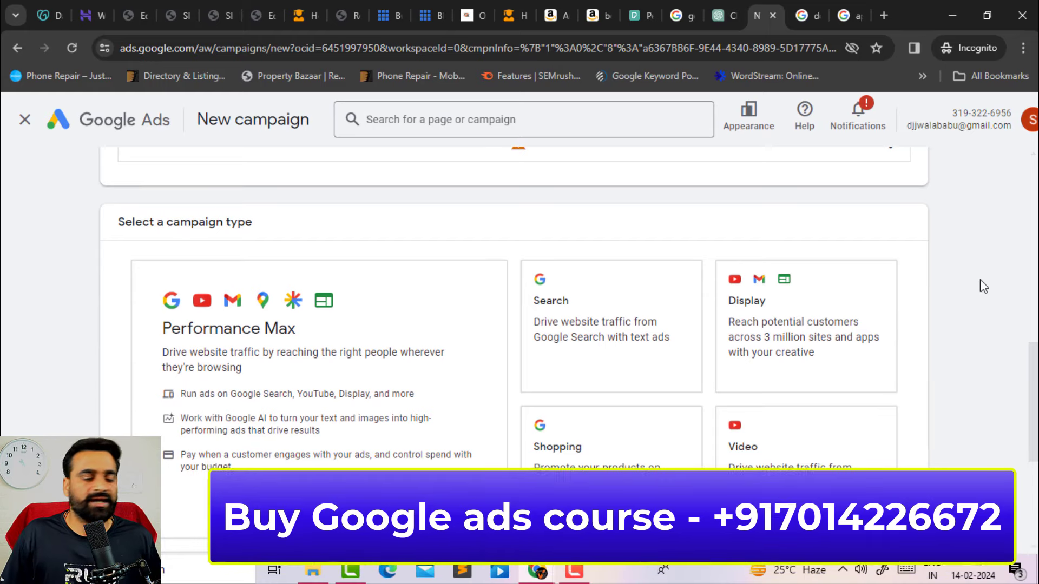
{"action": "left_click", "coordinate": [620, 289]}
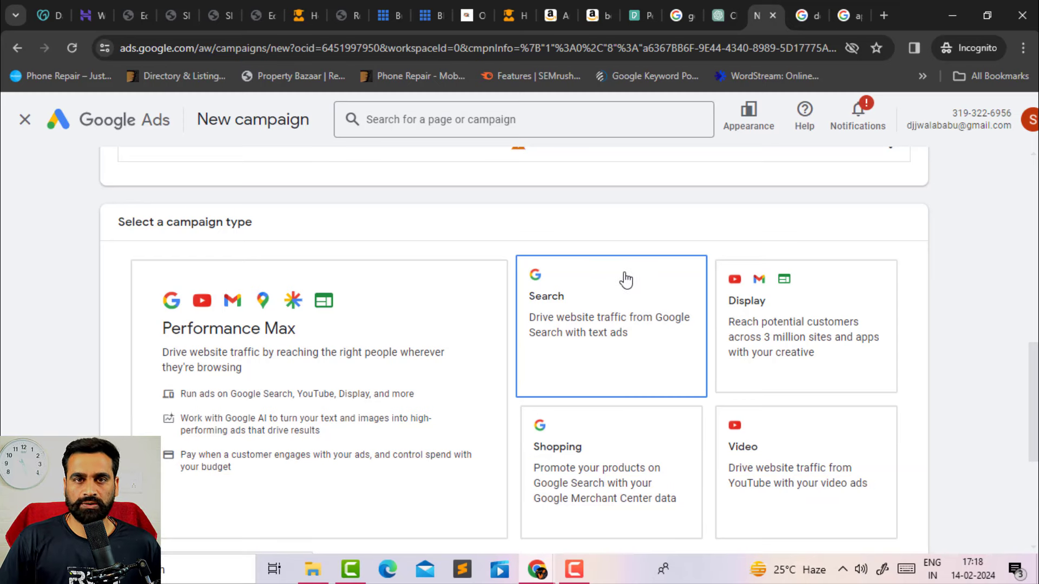
{"action": "left_click", "coordinate": [825, 465]}
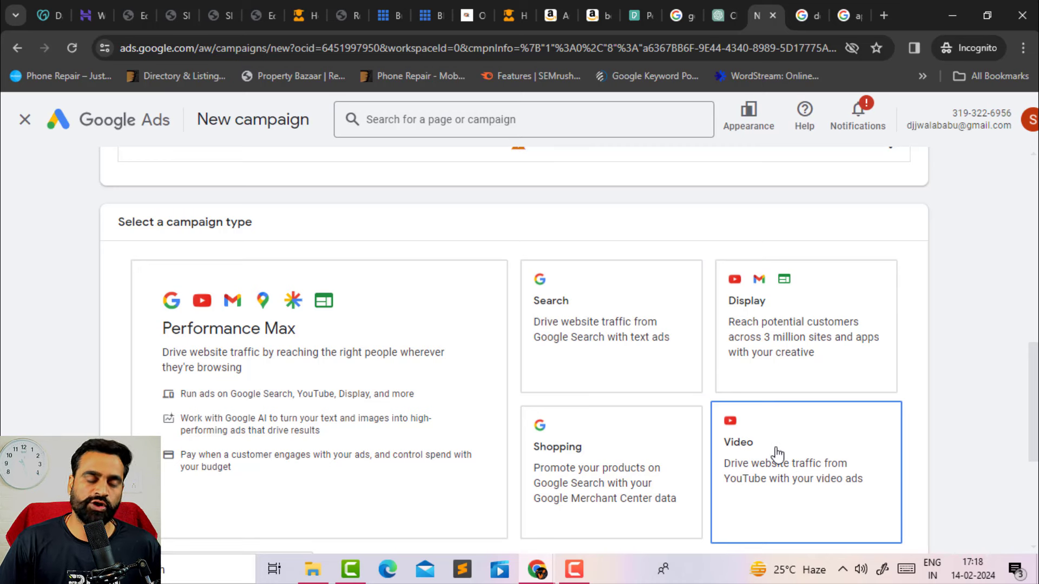
{"action": "left_click", "coordinate": [607, 349]}
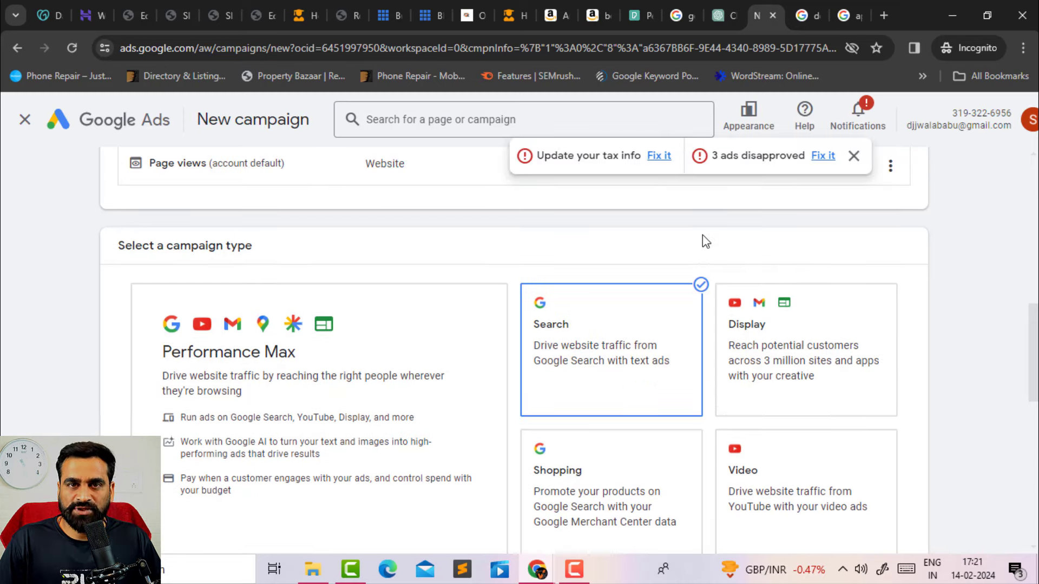
{"action": "scroll", "coordinate": [976, 304], "scroll_direction": "down", "scroll_amount": 8}
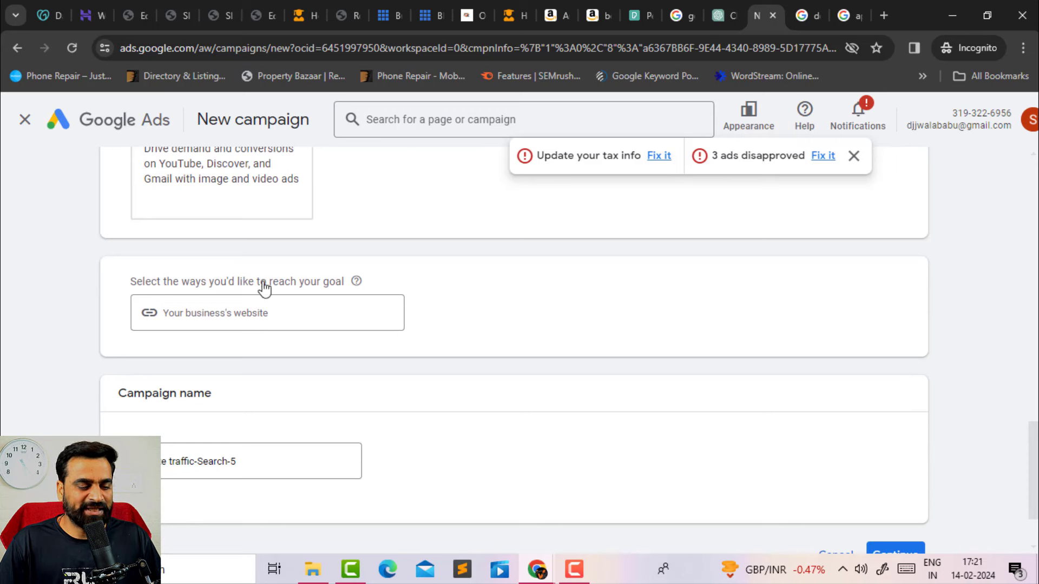
{"action": "left_click", "coordinate": [216, 315]}
{"action": "type", "text": "www"}
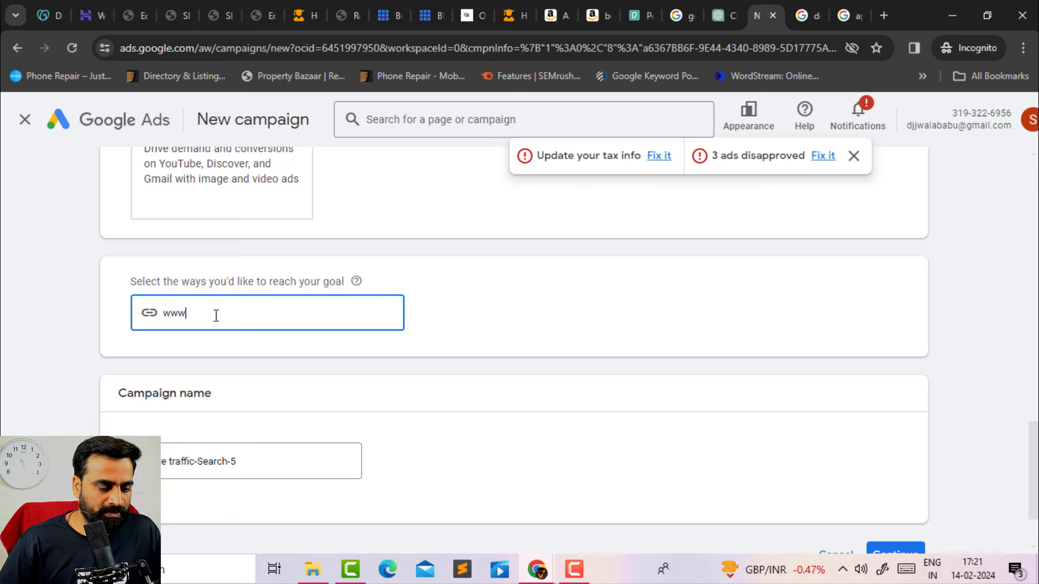
{"action": "type", "text": ".vo"}
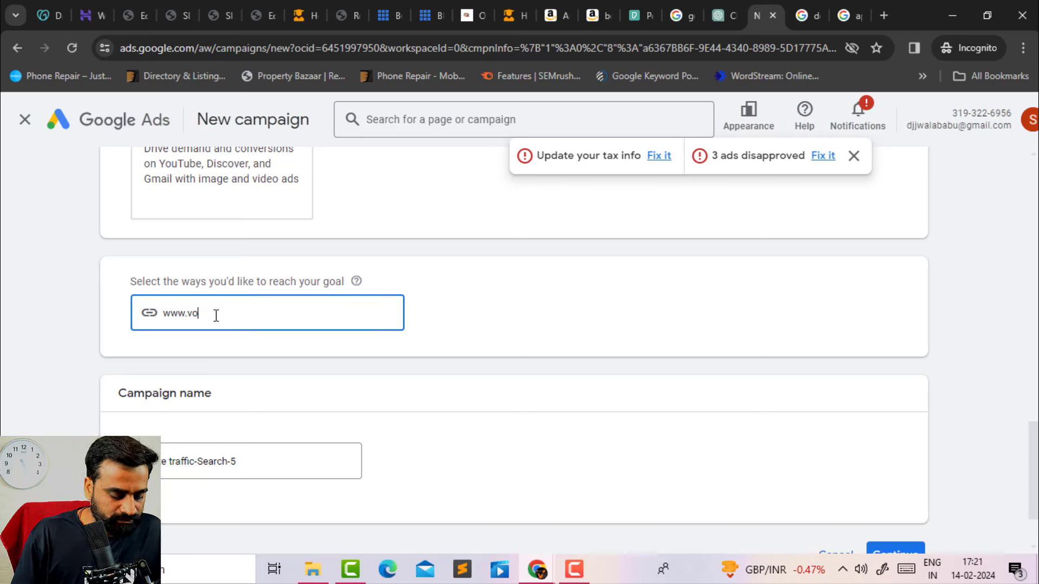
{"action": "type", "text": "xkart.in"}
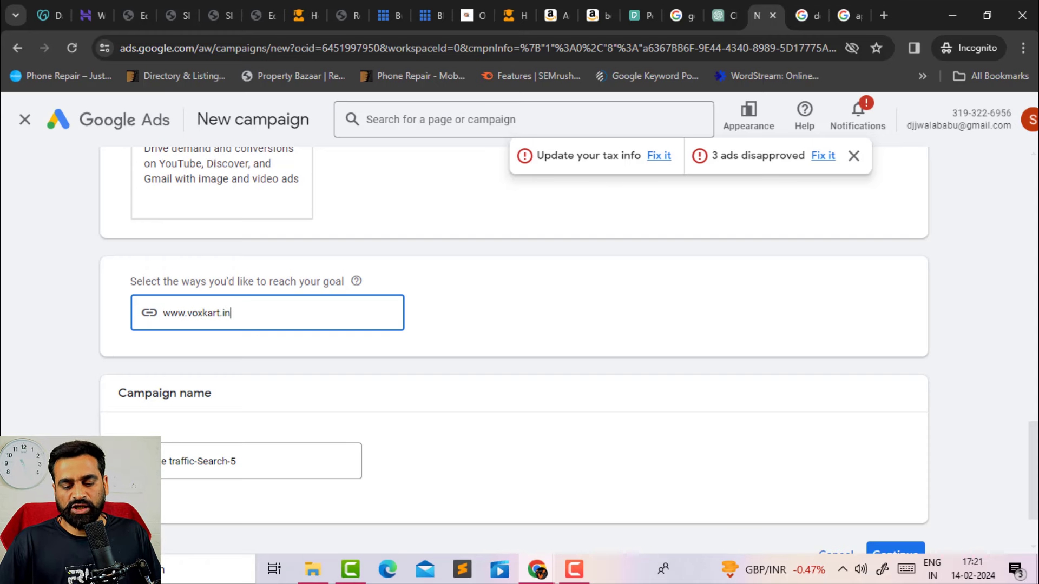
{"action": "scroll", "coordinate": [800, 401], "scroll_direction": "down", "scroll_amount": 2}
{"action": "left_click", "coordinate": [891, 468]}
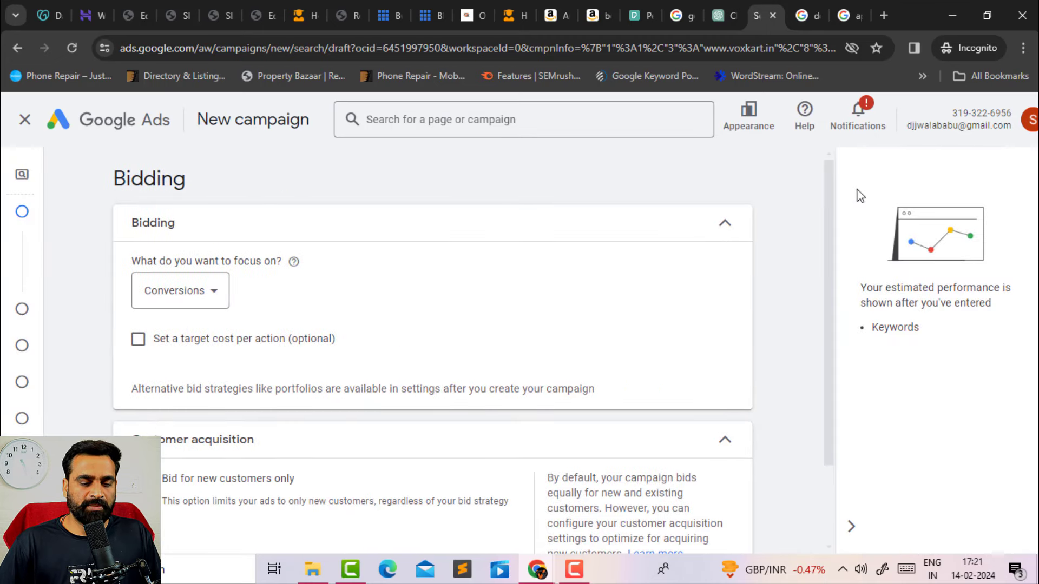
Keep Conversions as the bidding focus, set a target cost per action of ₹20 and continue to the campaign settings
{"action": "scroll", "coordinate": [831, 197], "scroll_direction": "down", "scroll_amount": 1}
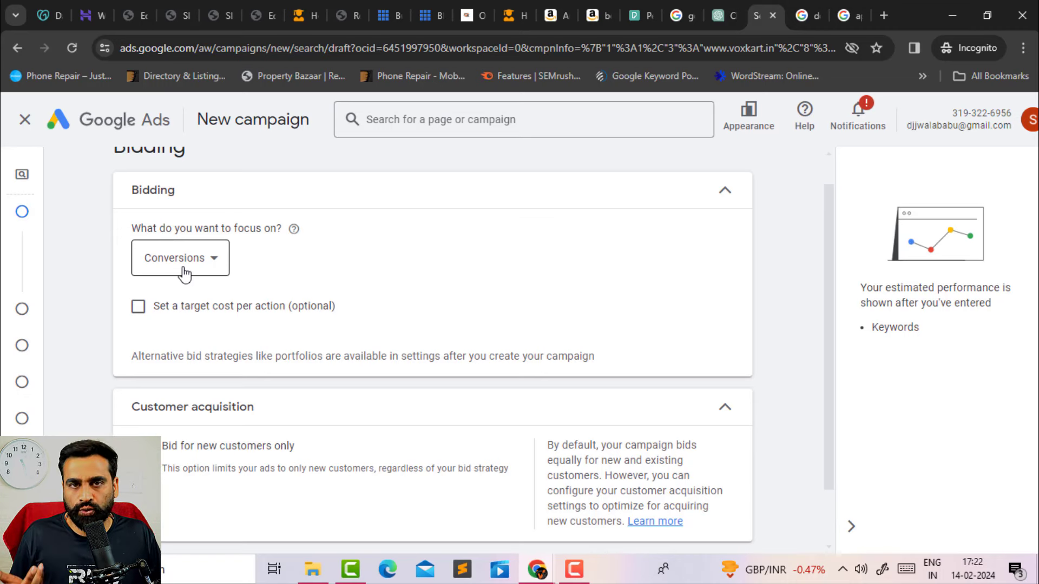
{"action": "left_click", "coordinate": [163, 266]}
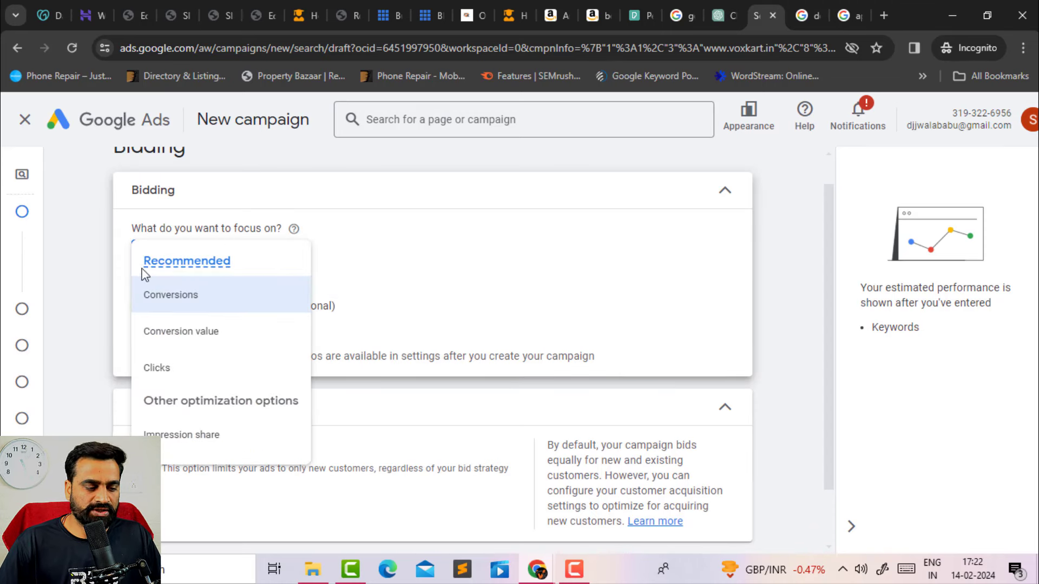
{"action": "mouse_move", "coordinate": [181, 306]}
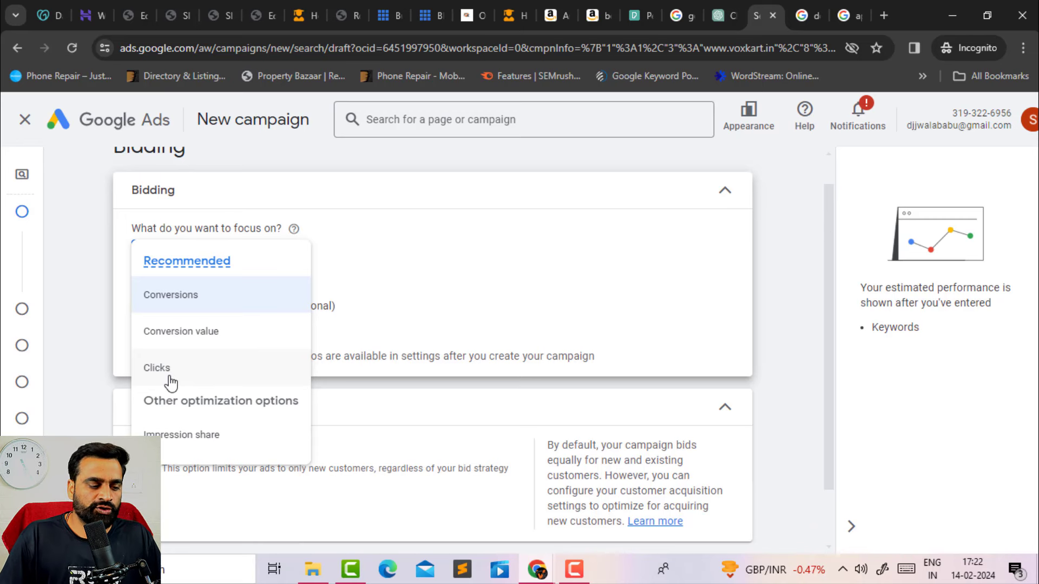
{"action": "left_click", "coordinate": [92, 282]}
{"action": "left_click", "coordinate": [139, 306]}
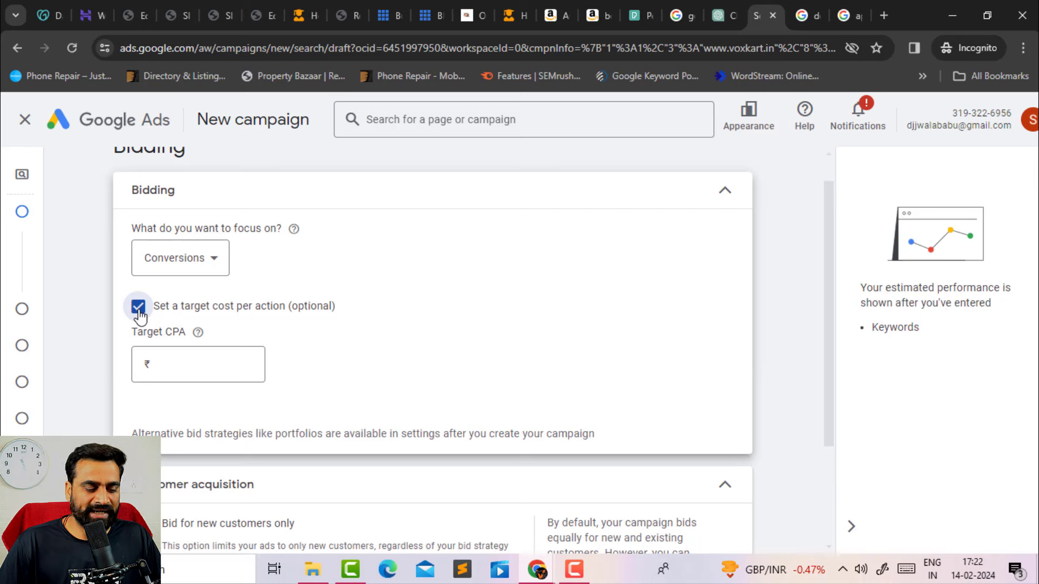
{"action": "left_click", "coordinate": [176, 364]}
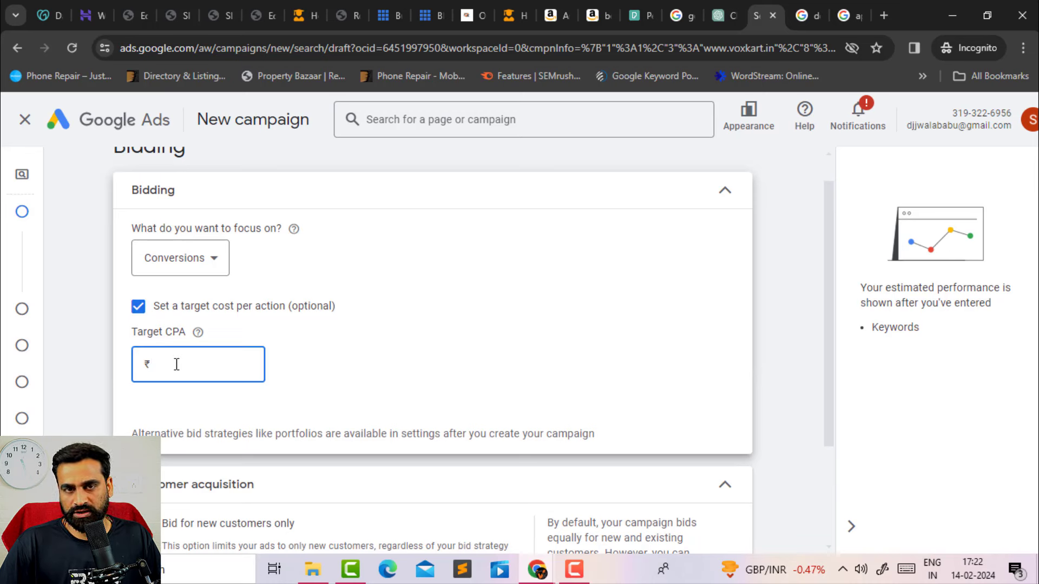
{"action": "type", "text": "20"}
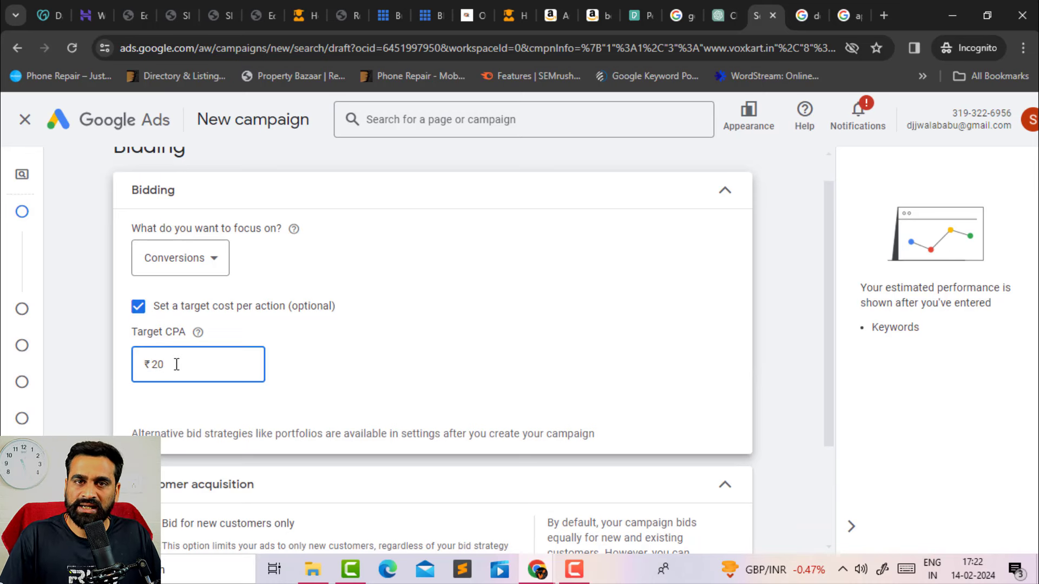
{"action": "left_click", "coordinate": [790, 269]}
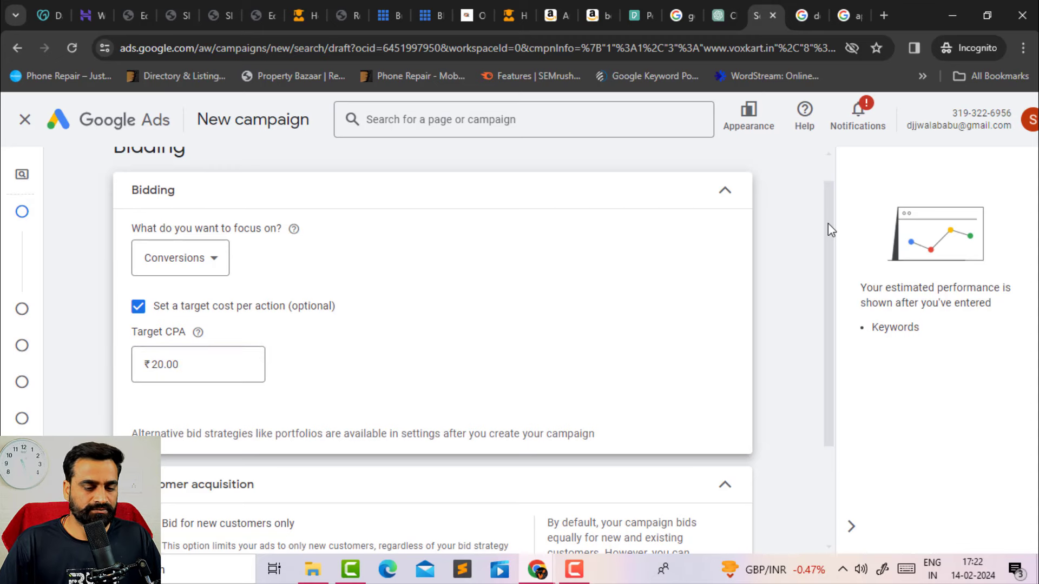
{"action": "left_click_drag", "start_coordinate": [828, 222], "coordinate": [835, 377]}
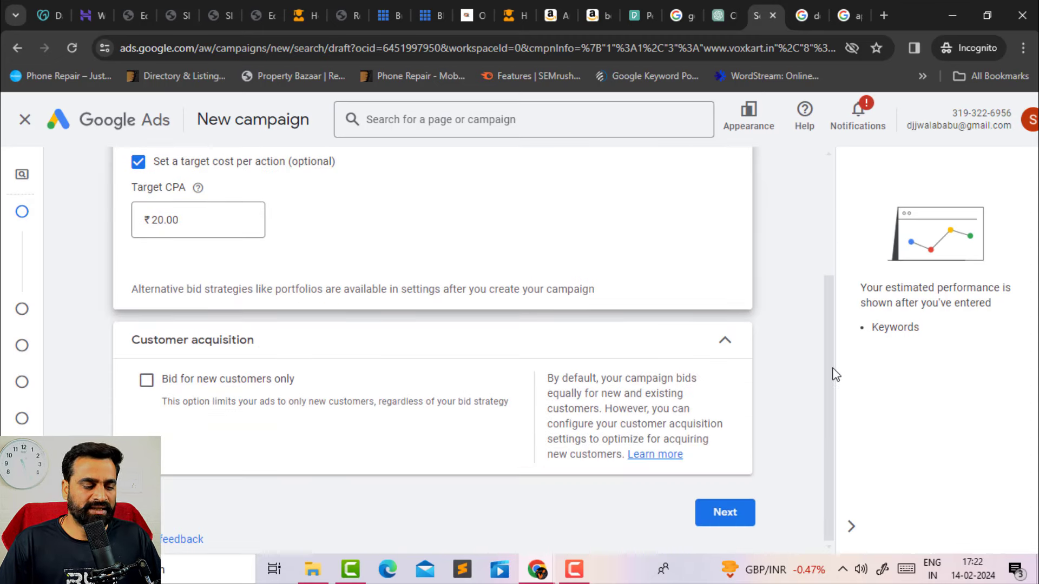
{"action": "left_click", "coordinate": [734, 515]}
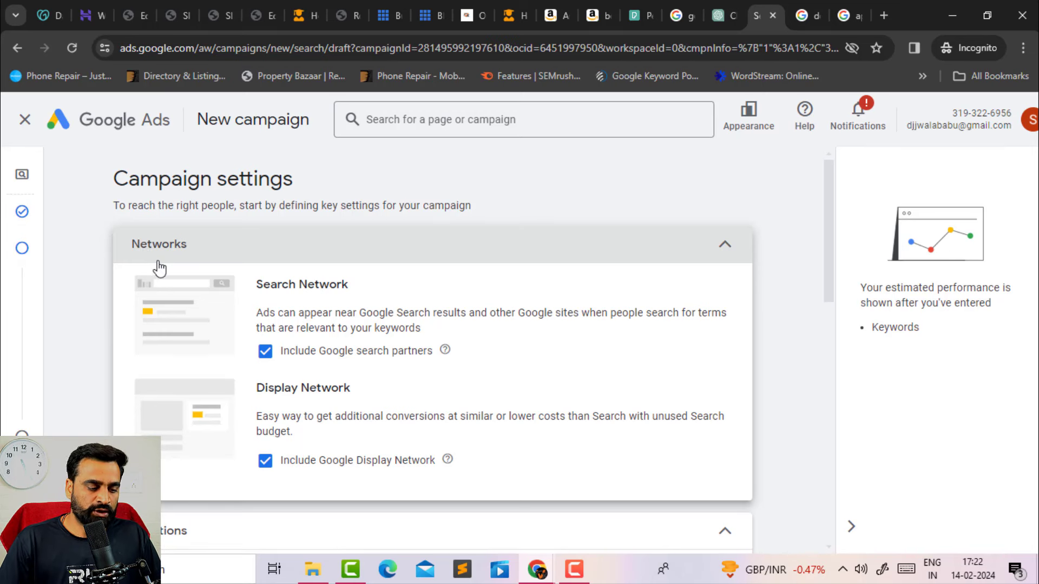
Exclude the Google Display Network and Google search partners, and set India as the targeted location
{"action": "left_click", "coordinate": [265, 463]}
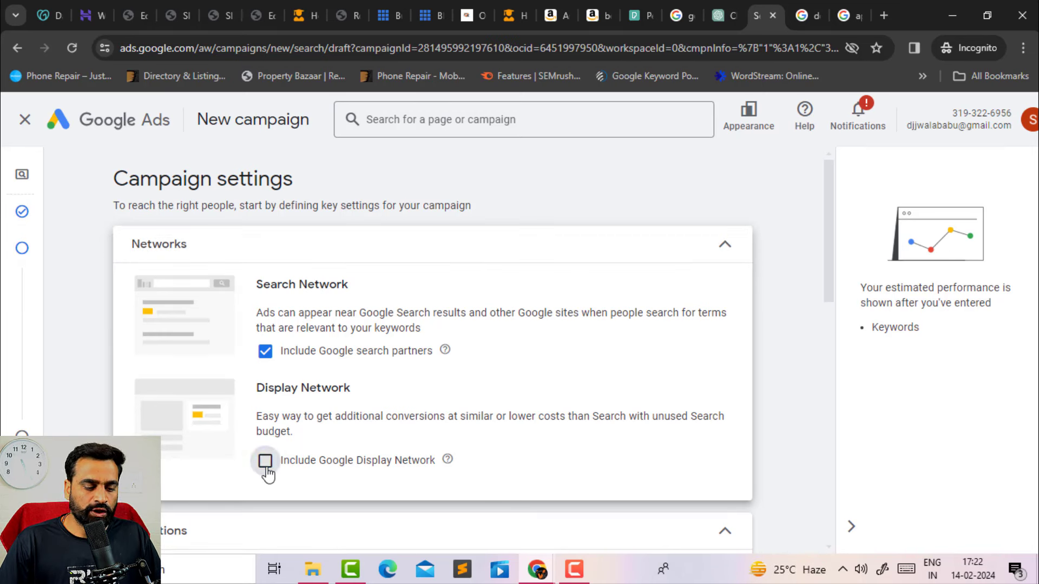
{"action": "left_click", "coordinate": [265, 352]}
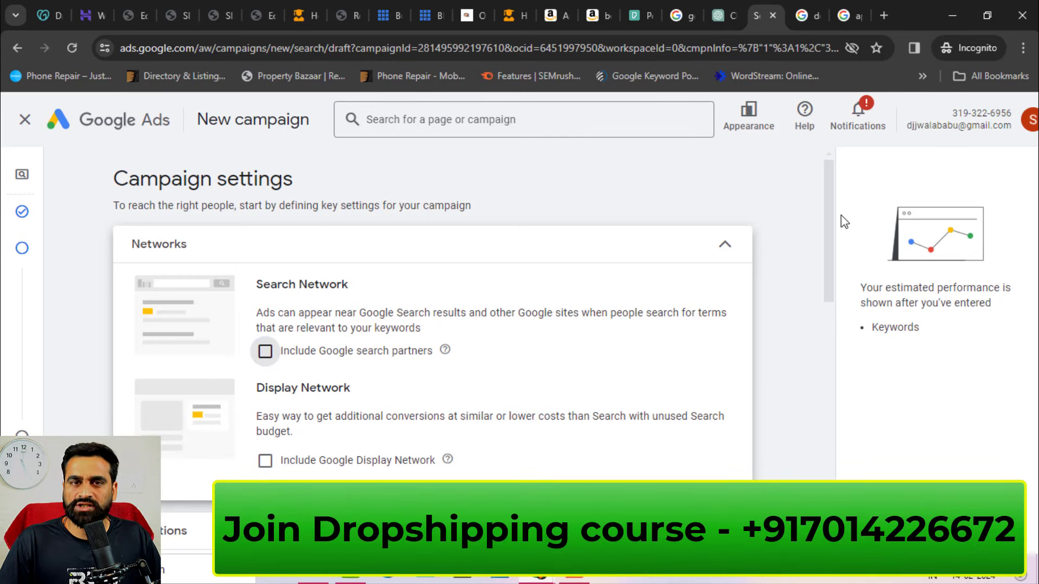
{"action": "left_click_drag", "start_coordinate": [826, 190], "coordinate": [829, 317]}
{"action": "scroll", "coordinate": [331, 199], "scroll_direction": "up", "scroll_amount": 1}
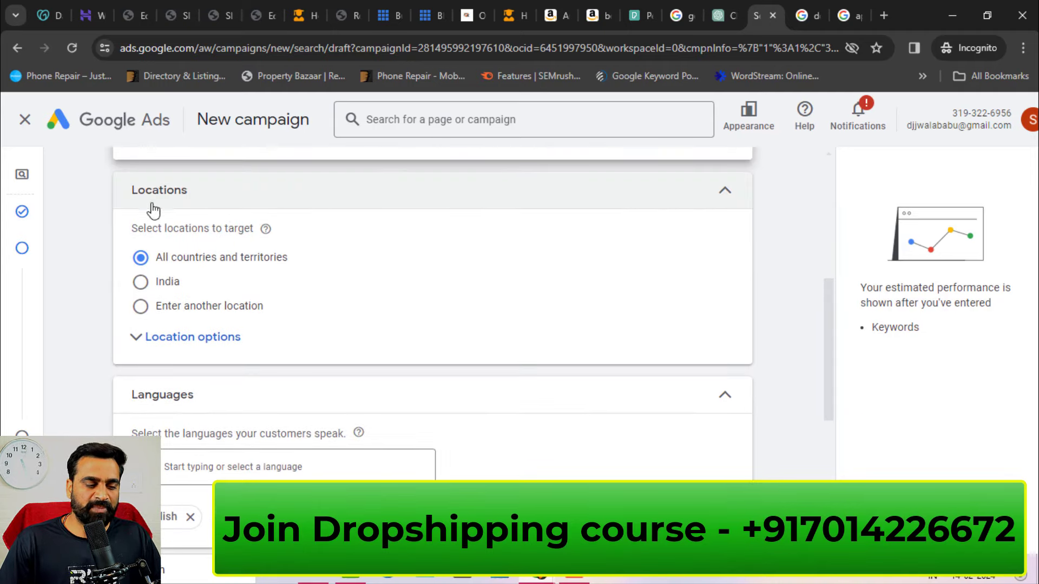
{"action": "scroll", "coordinate": [135, 287], "scroll_direction": "up", "scroll_amount": 1}
{"action": "left_click", "coordinate": [140, 352]}
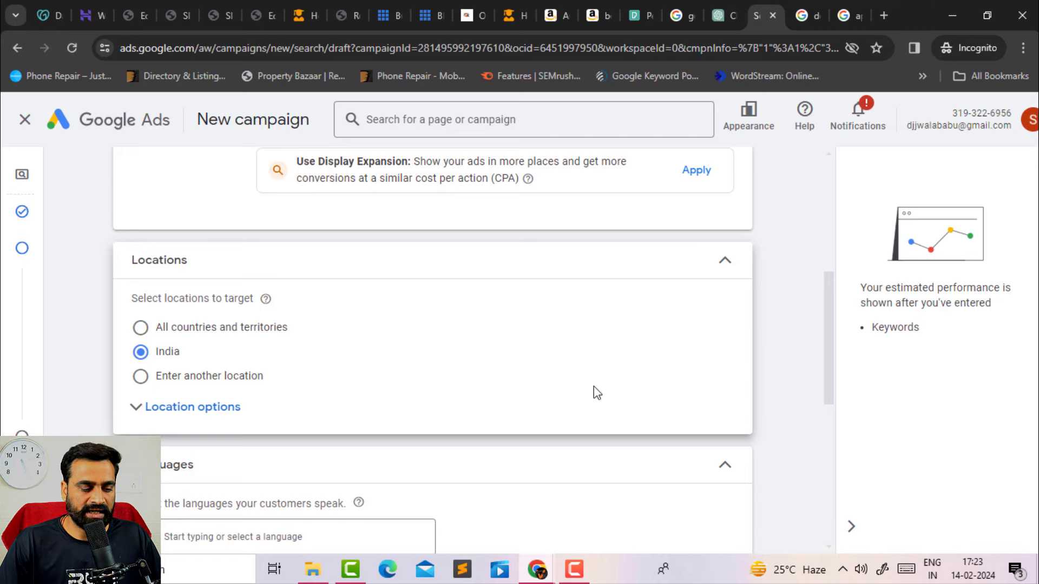
Add Hindi to the languages the campaign's customers speak
{"action": "left_click_drag", "start_coordinate": [828, 359], "coordinate": [833, 423]}
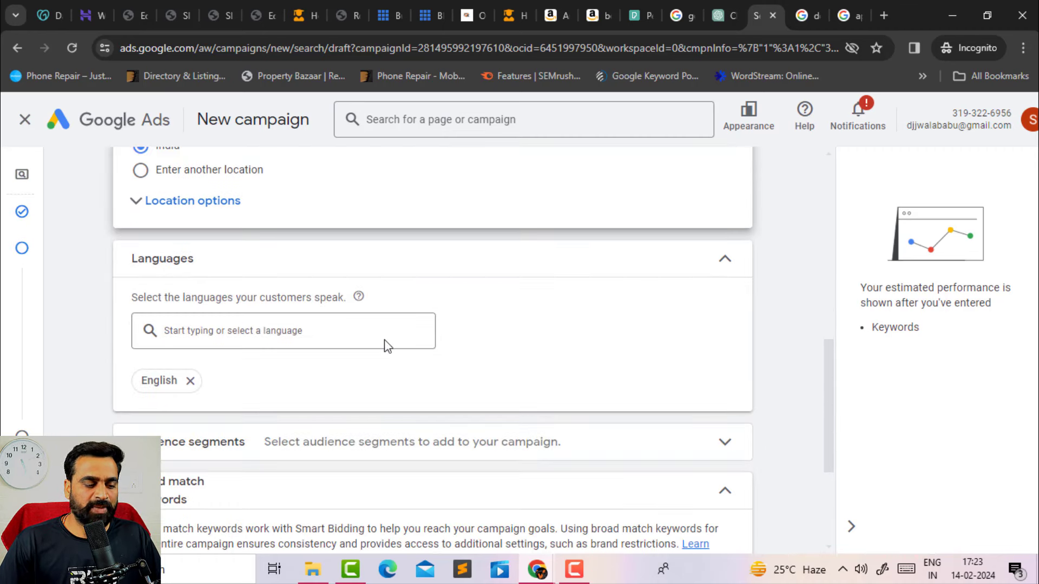
{"action": "left_click", "coordinate": [292, 332]}
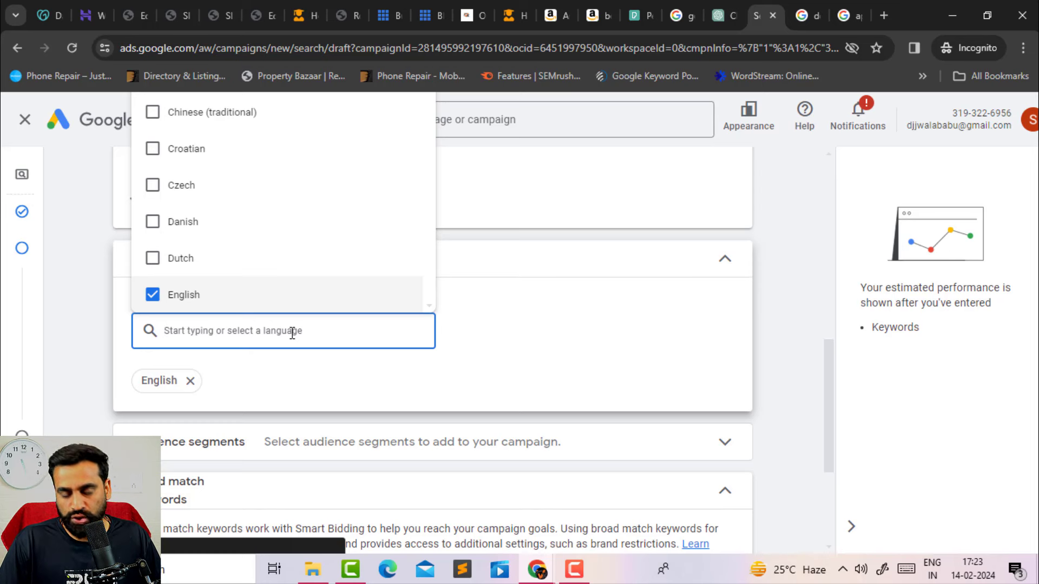
{"action": "type", "text": "hindi"}
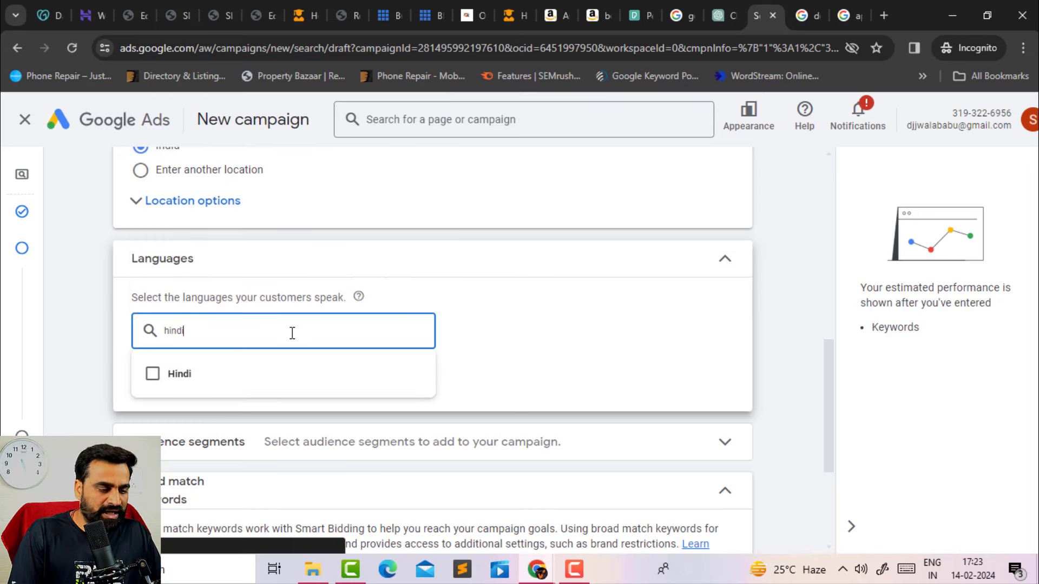
{"action": "left_click", "coordinate": [147, 376]}
{"action": "left_click", "coordinate": [809, 258]}
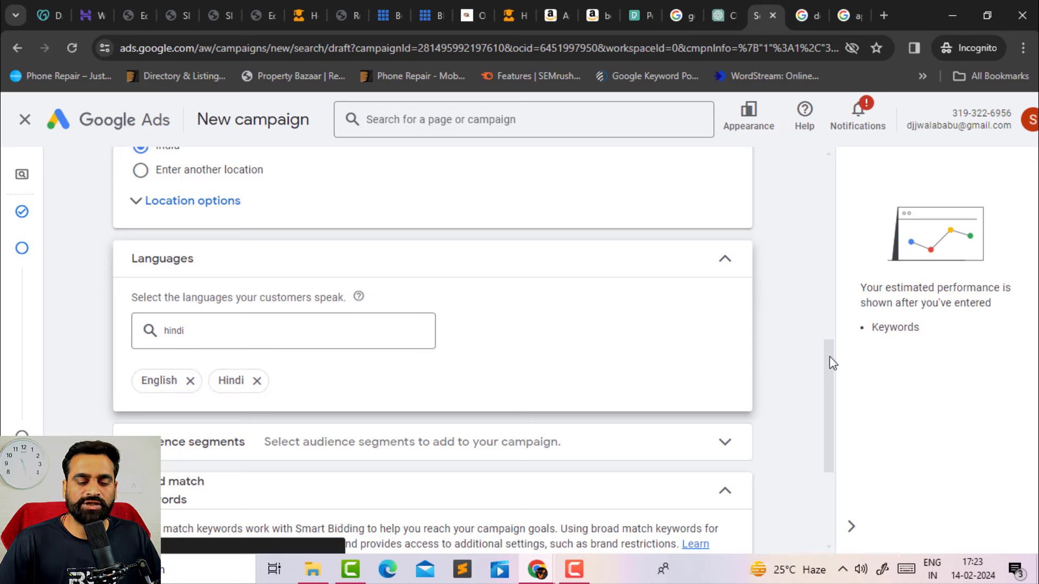
Review the broad match and additional campaign settings, leave them as they are and continue to keywords and ads
{"action": "left_click_drag", "start_coordinate": [833, 369], "coordinate": [832, 419]}
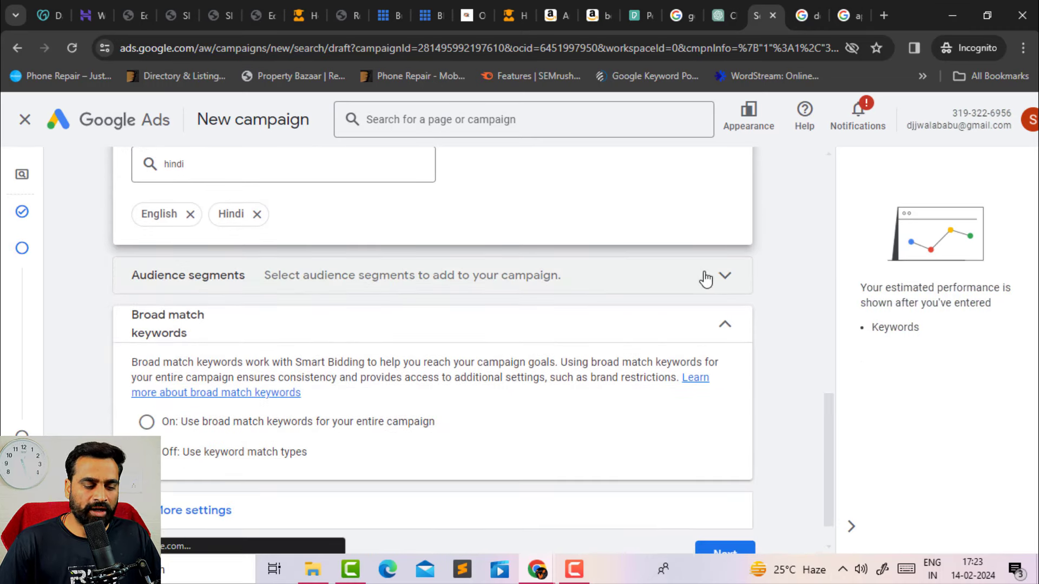
{"action": "left_click_drag", "start_coordinate": [832, 412], "coordinate": [836, 474]}
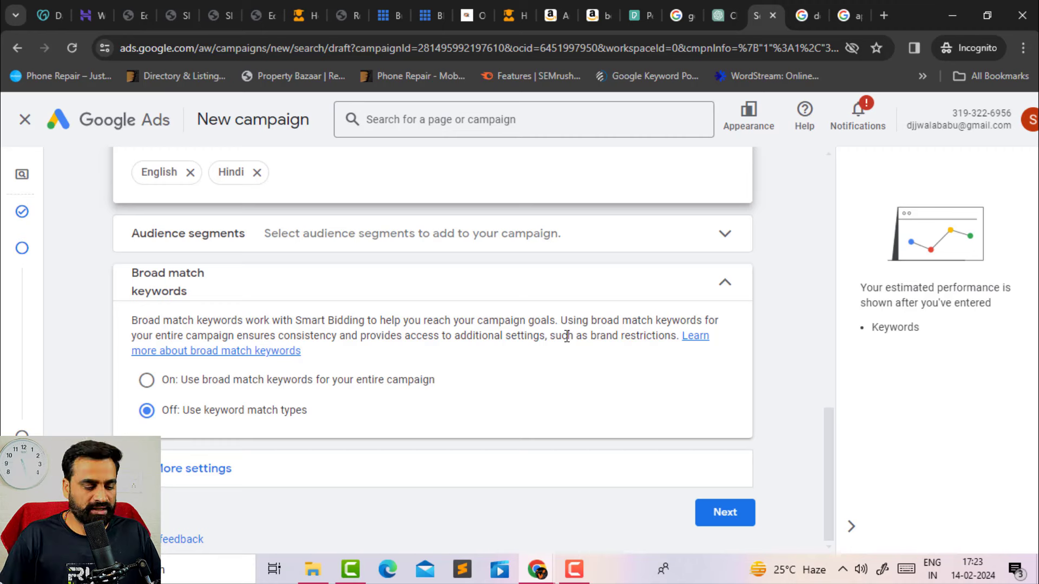
{"action": "left_click", "coordinate": [189, 471]}
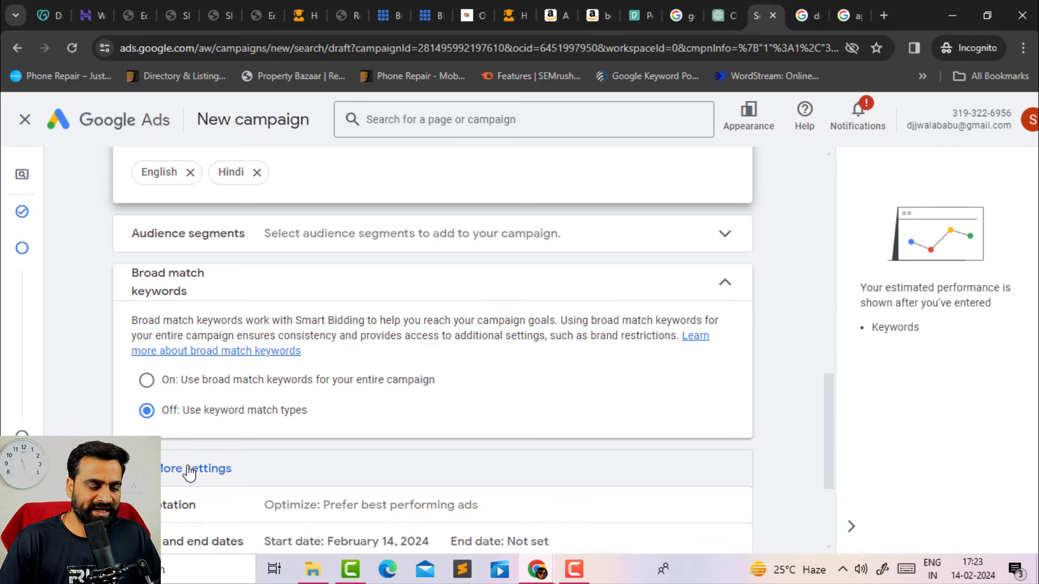
{"action": "left_click_drag", "start_coordinate": [832, 398], "coordinate": [839, 464]}
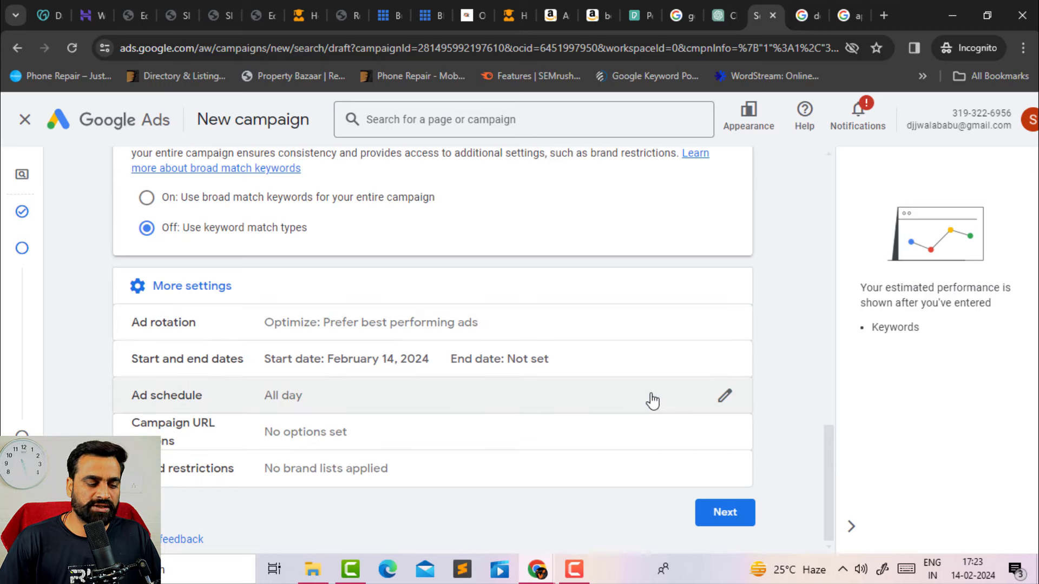
{"action": "left_click", "coordinate": [715, 519]}
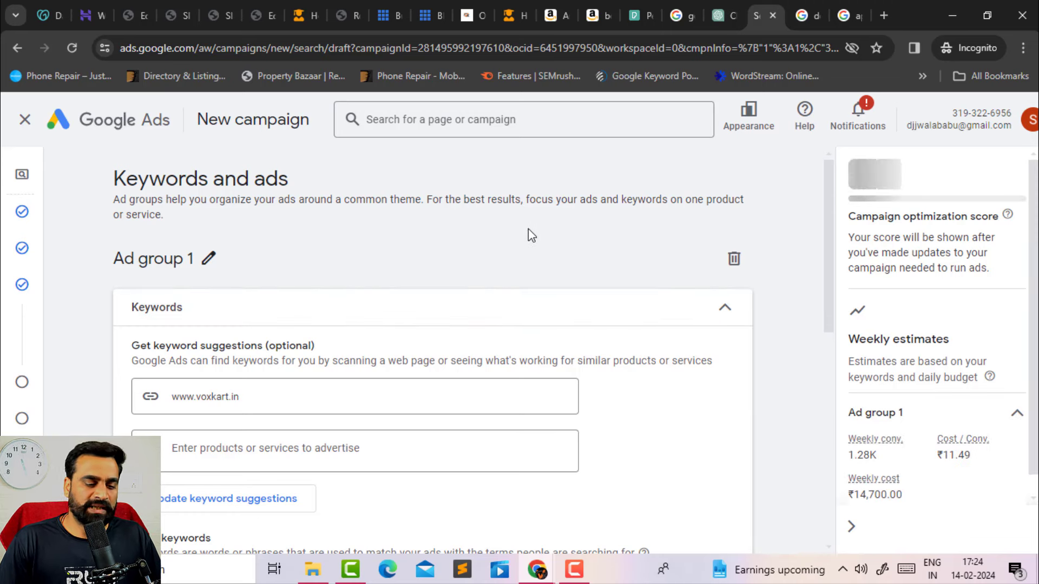
Review the keyword suggestion fields and the list of entered keywords for Ad group 1
{"action": "left_click_drag", "start_coordinate": [830, 190], "coordinate": [833, 272]}
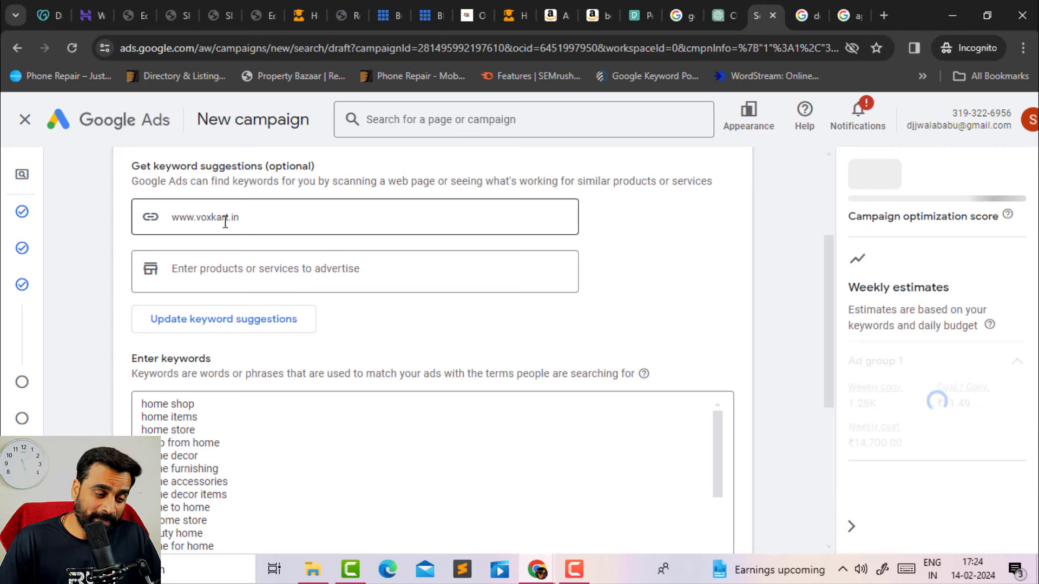
{"action": "left_click_drag", "start_coordinate": [830, 276], "coordinate": [832, 351]}
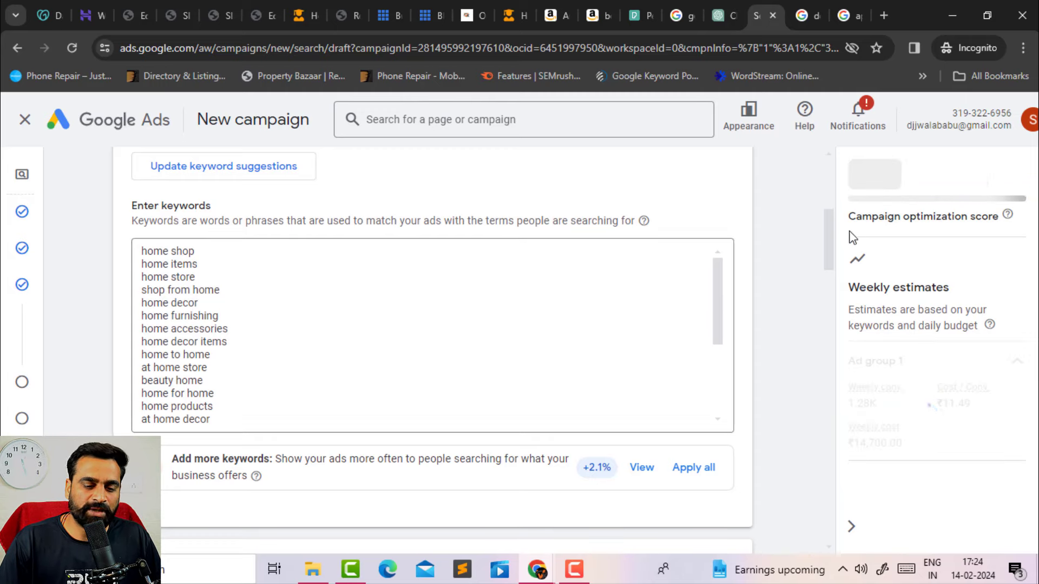
{"action": "scroll", "coordinate": [826, 225], "scroll_direction": "up", "scroll_amount": 4}
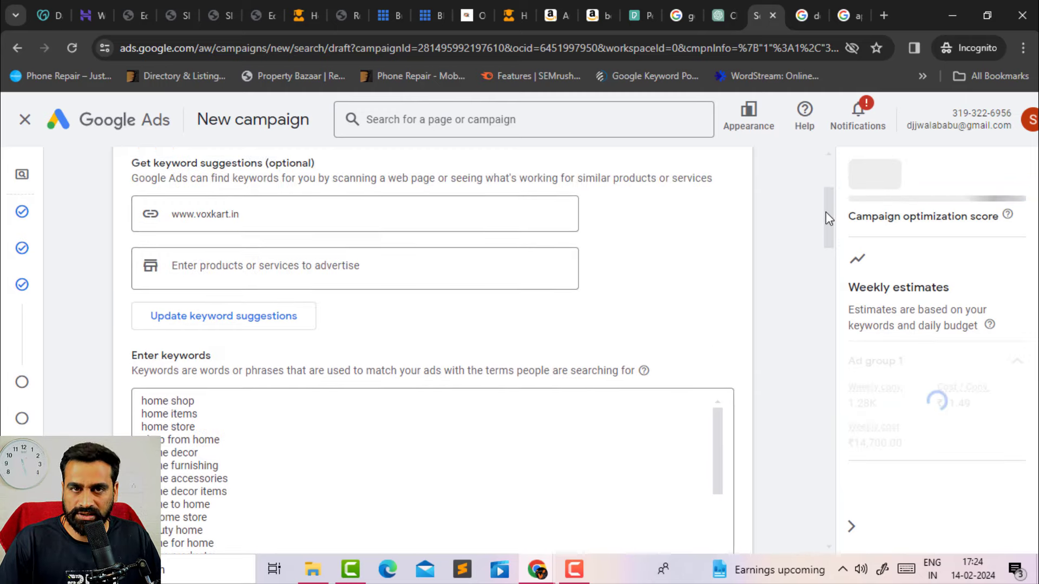
{"action": "scroll", "coordinate": [826, 210], "scroll_direction": "up", "scroll_amount": 1}
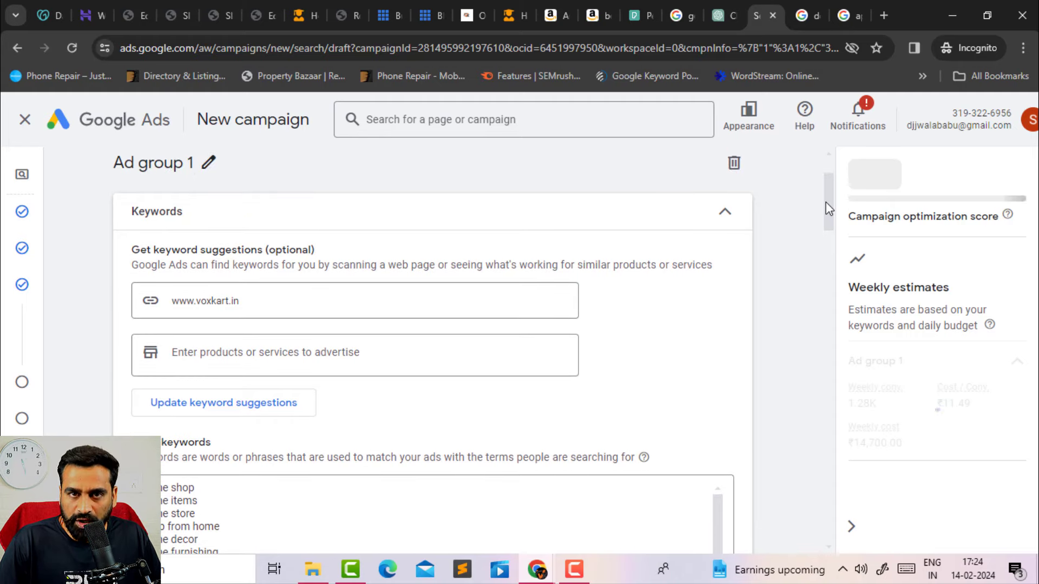
Pin the ad headline "Voxkart.com" so that it shows only in position 1
{"action": "left_click_drag", "start_coordinate": [826, 208], "coordinate": [824, 300]}
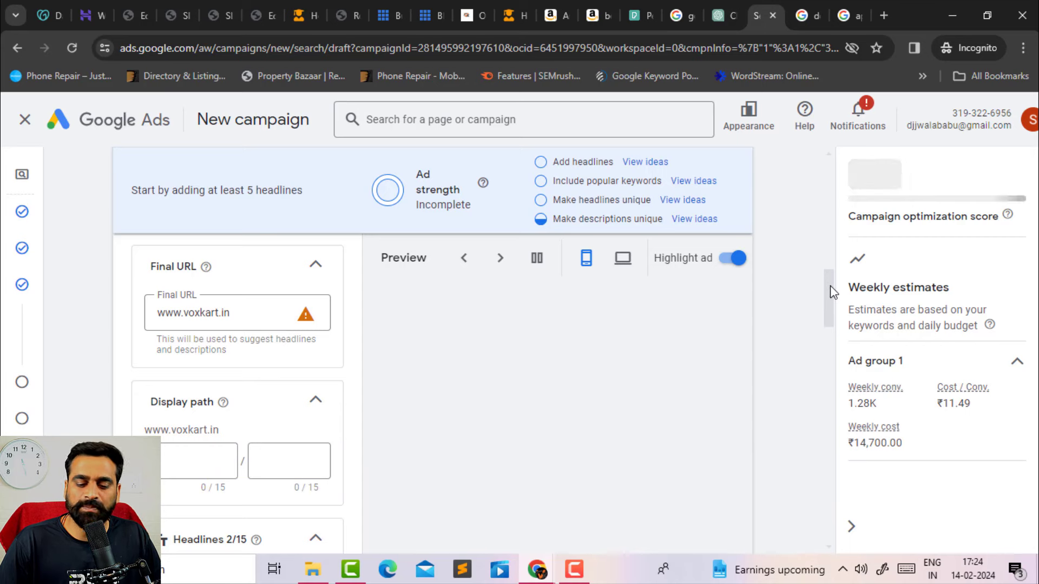
{"action": "left_click_drag", "start_coordinate": [832, 292], "coordinate": [830, 329]}
{"action": "scroll", "coordinate": [827, 327], "scroll_direction": "down", "scroll_amount": 4}
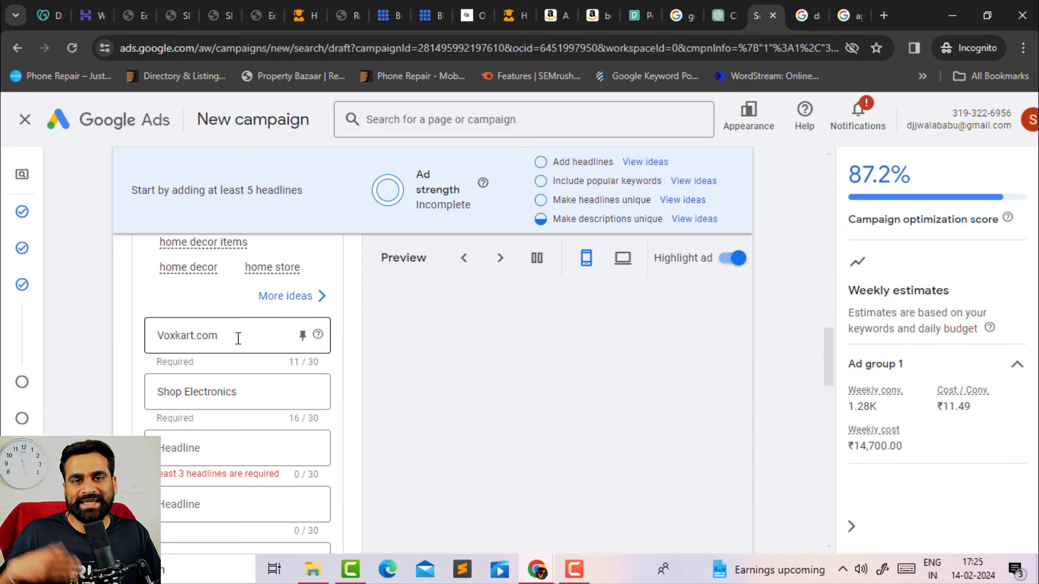
{"action": "left_click", "coordinate": [302, 335]}
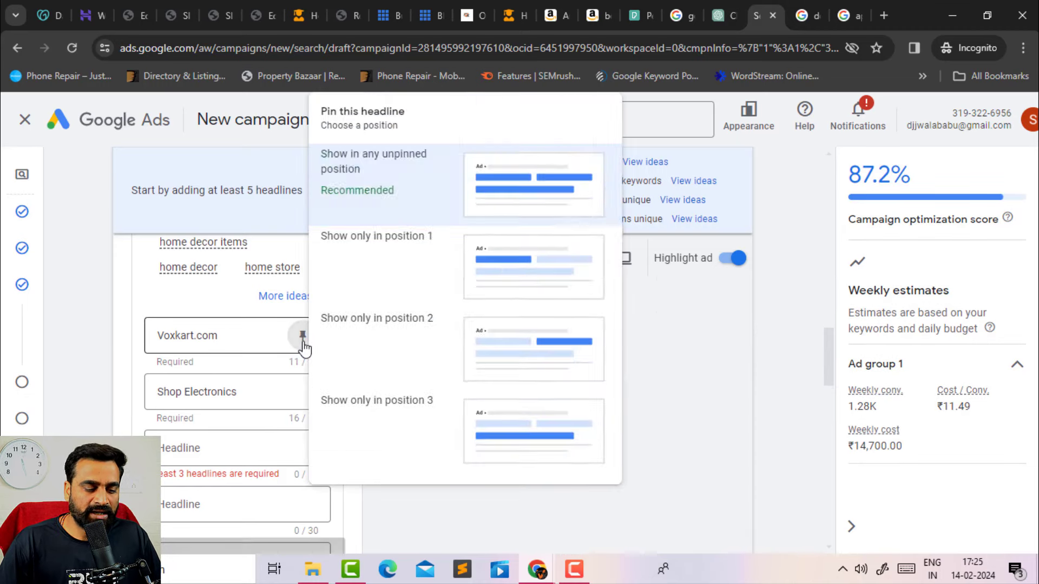
{"action": "left_click", "coordinate": [417, 273]}
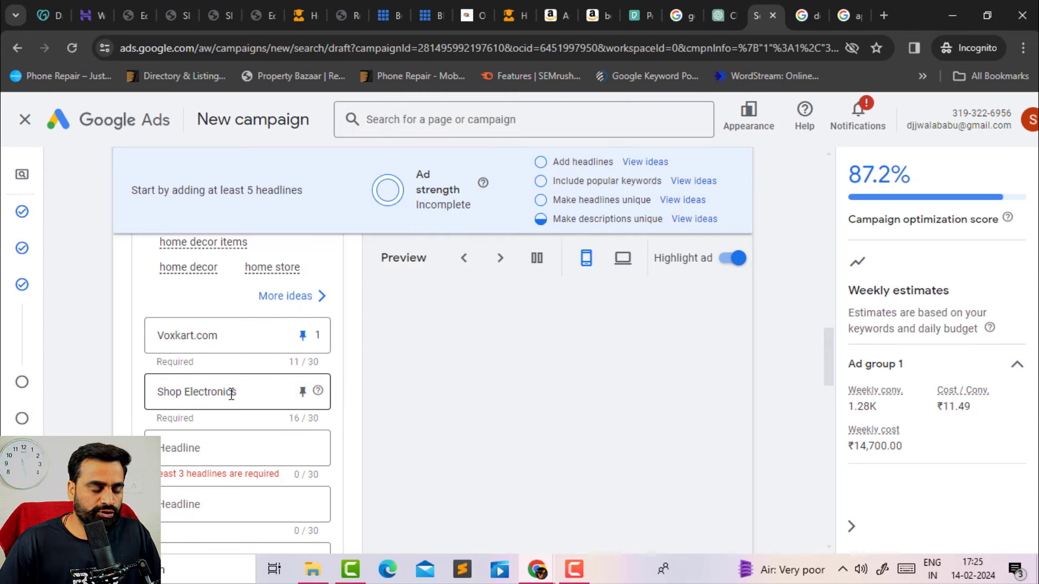
Keep "Shop Electronics" as the second headline and enter "Under 999 Only" as the third headline
{"action": "triple_click", "coordinate": [192, 391]}
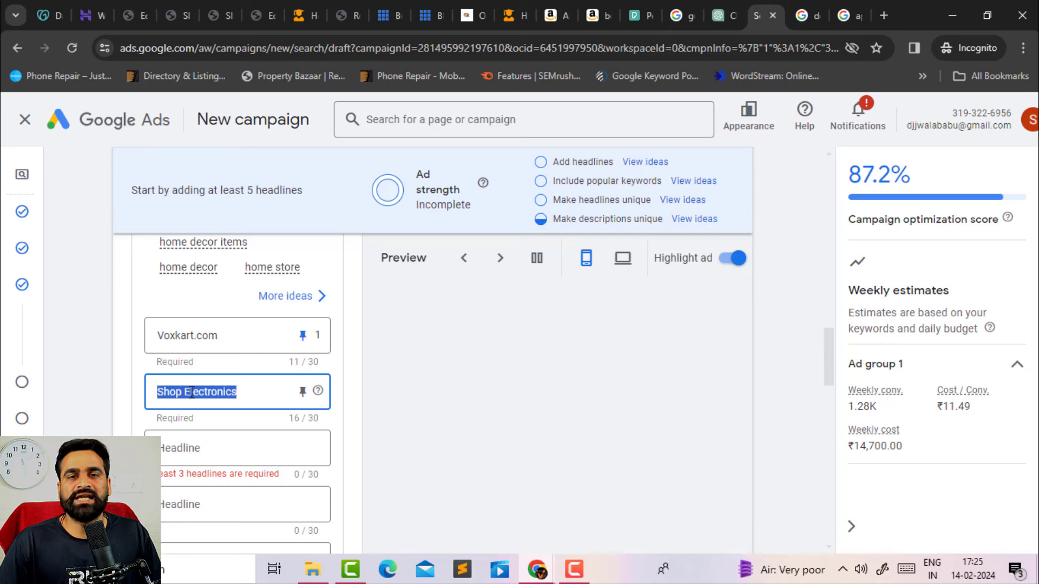
{"action": "left_click", "coordinate": [192, 391]}
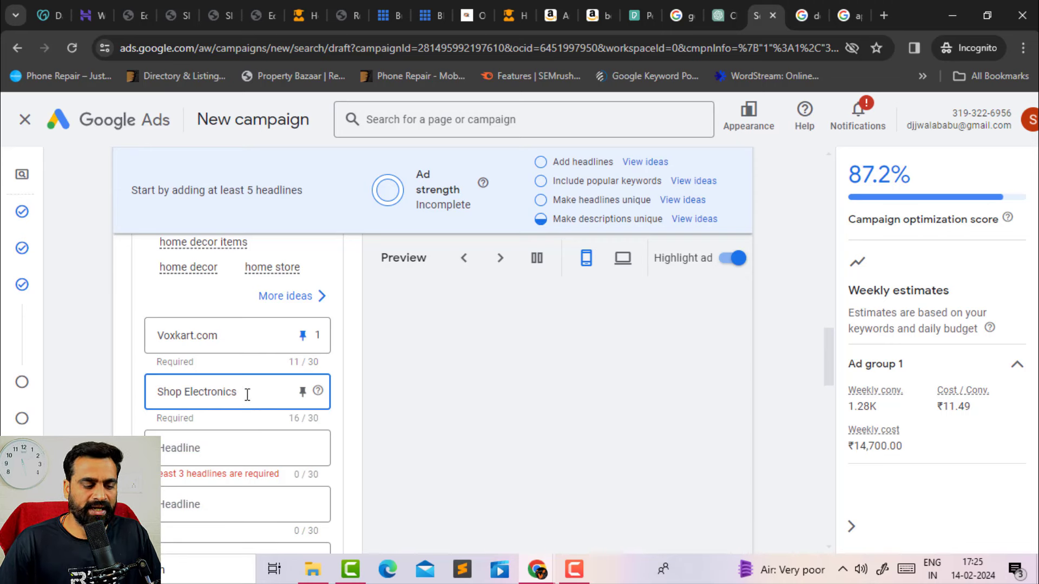
{"action": "left_click", "coordinate": [204, 456]}
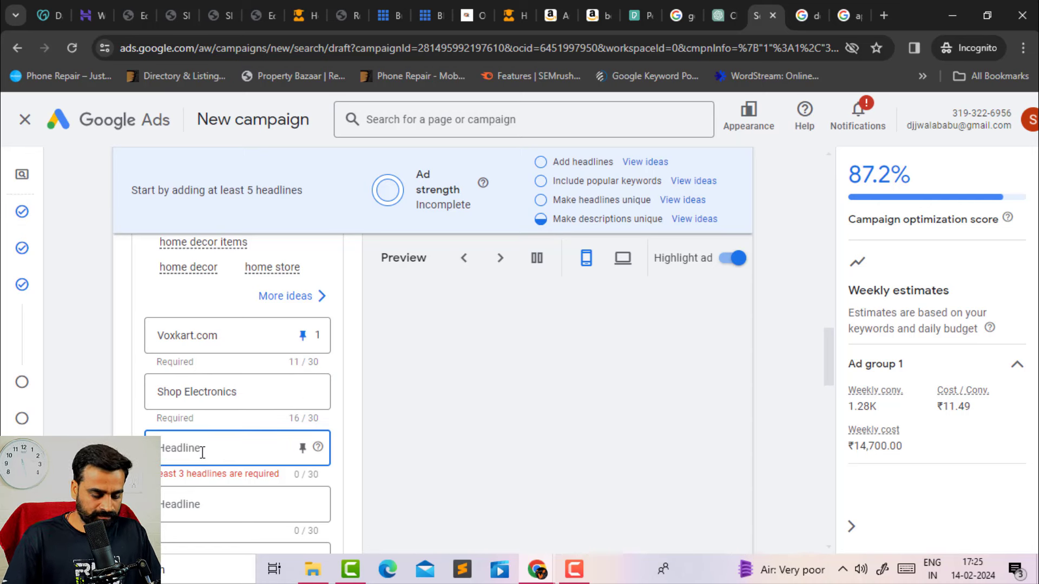
{"action": "type", "text": "Under"}
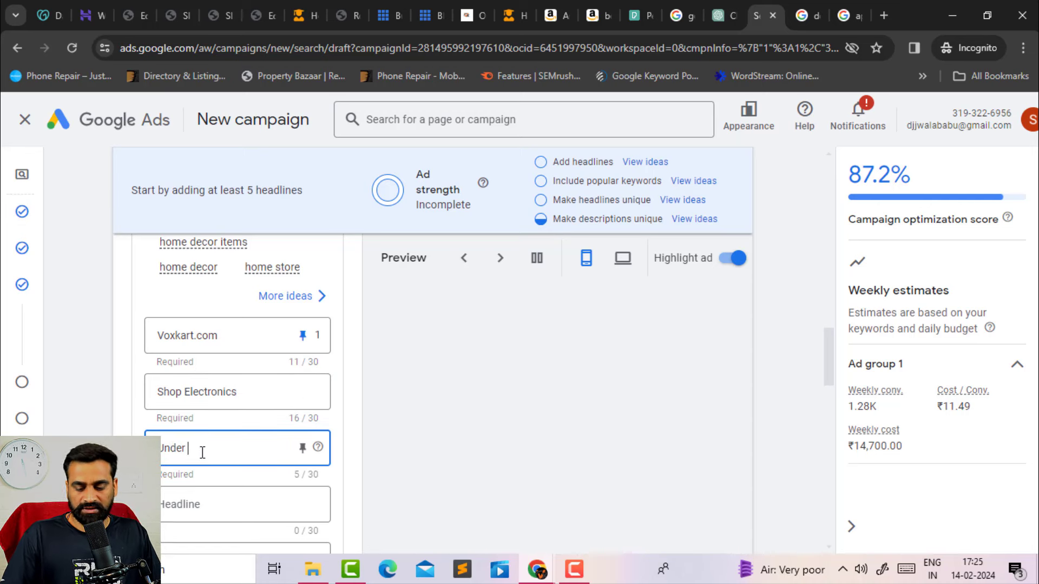
{"action": "type", "text": " 999"}
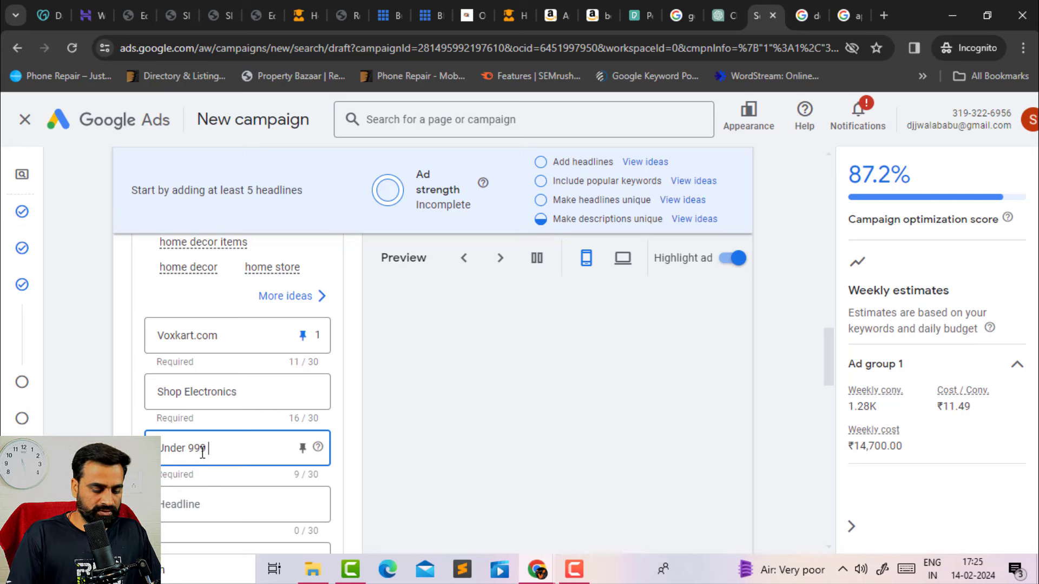
{"action": "type", "text": " Only"}
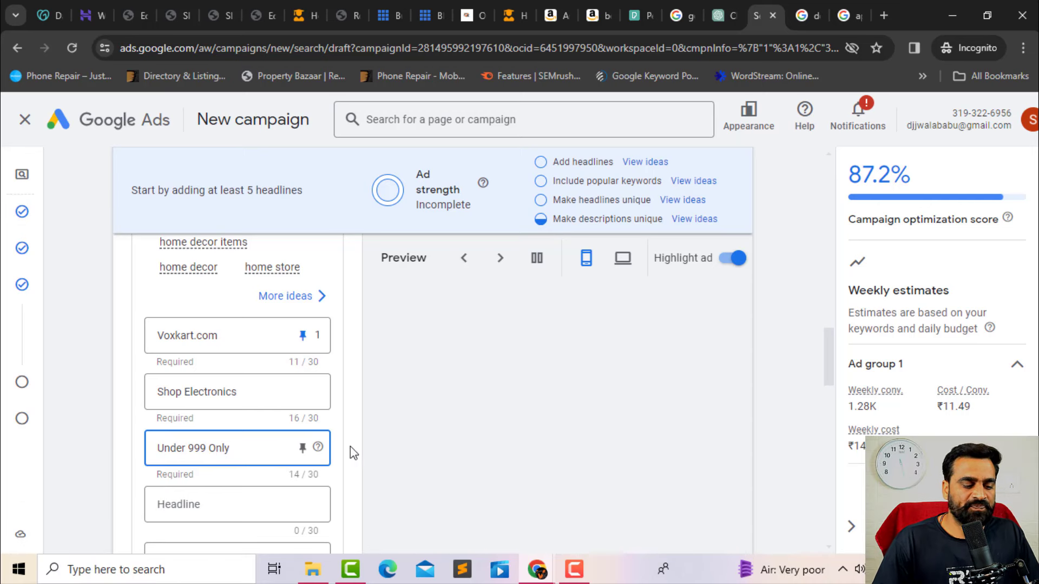
{"action": "left_click", "coordinate": [366, 454]}
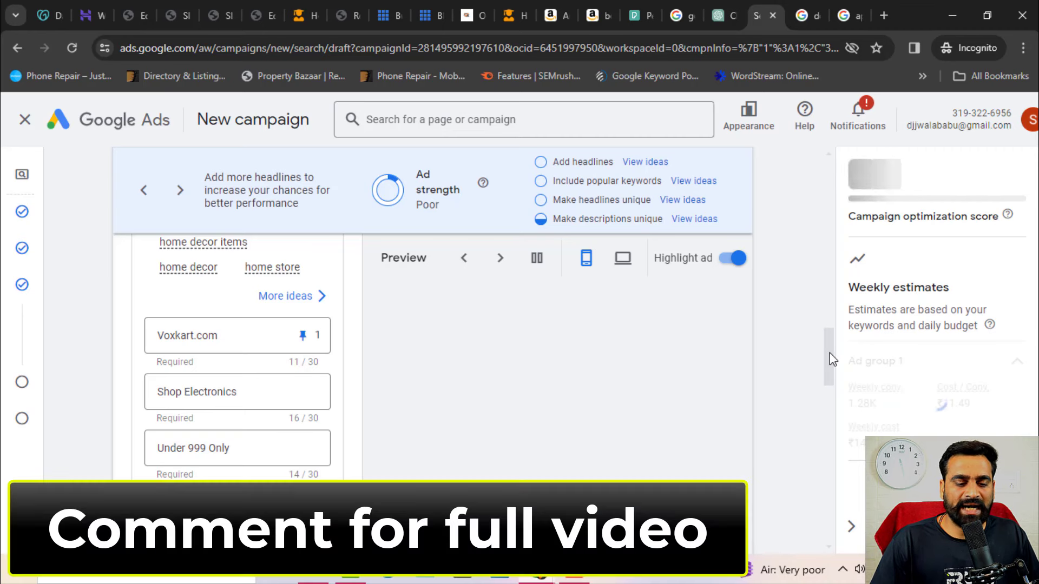
Switch the ad preview to desktop and look over the entered headlines
{"action": "scroll", "coordinate": [829, 352], "scroll_direction": "up", "scroll_amount": 1}
{"action": "scroll", "coordinate": [831, 351], "scroll_direction": "down", "scroll_amount": 3}
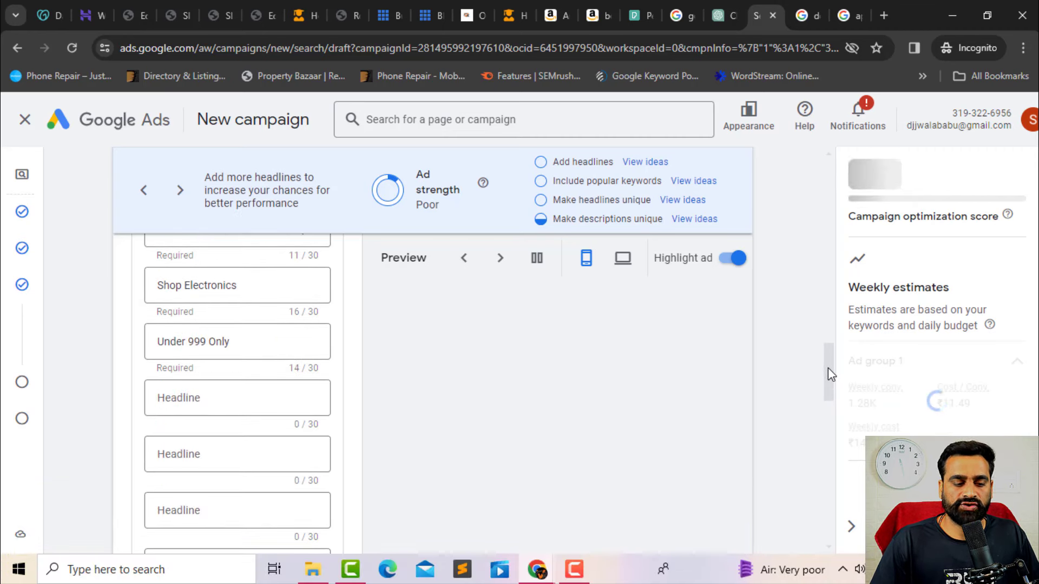
{"action": "left_click", "coordinate": [623, 258]}
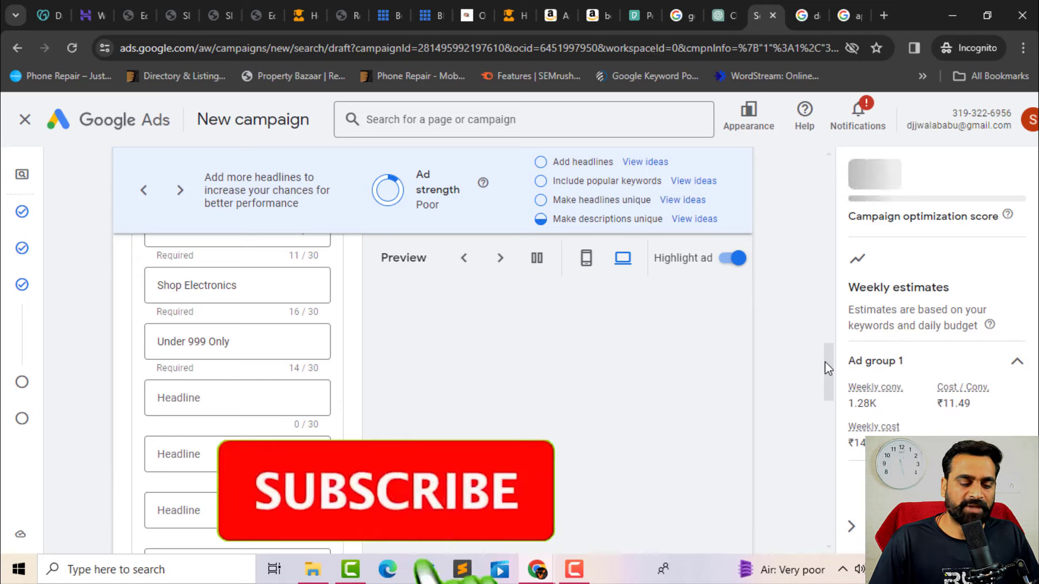
{"action": "left_click_drag", "start_coordinate": [826, 361], "coordinate": [826, 358]}
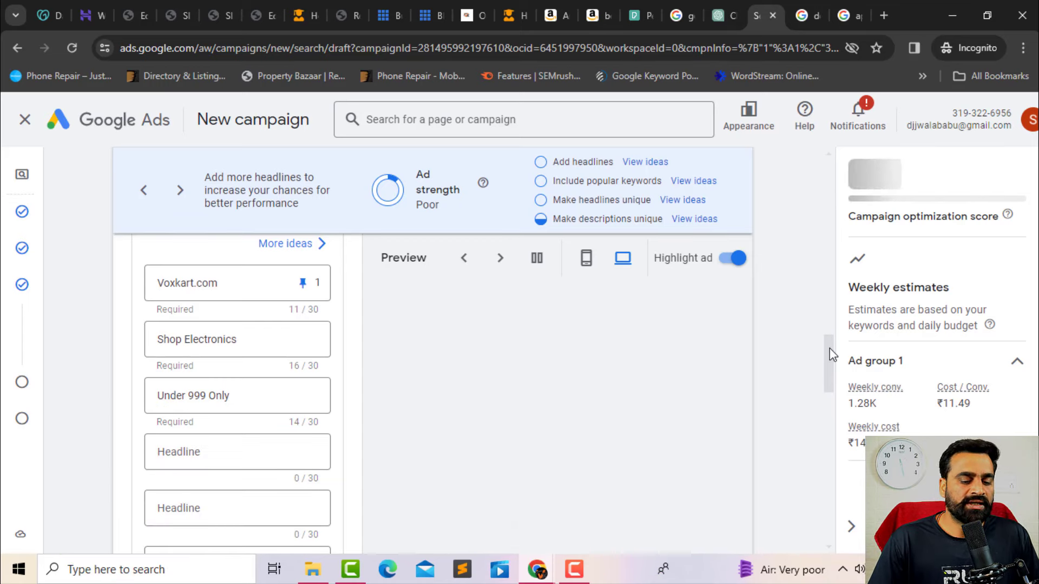
Add "buy Electronics under 999 only" as the ad's third description, reusing the word "Electronics" from the second description
{"action": "left_click_drag", "start_coordinate": [830, 351], "coordinate": [830, 420]}
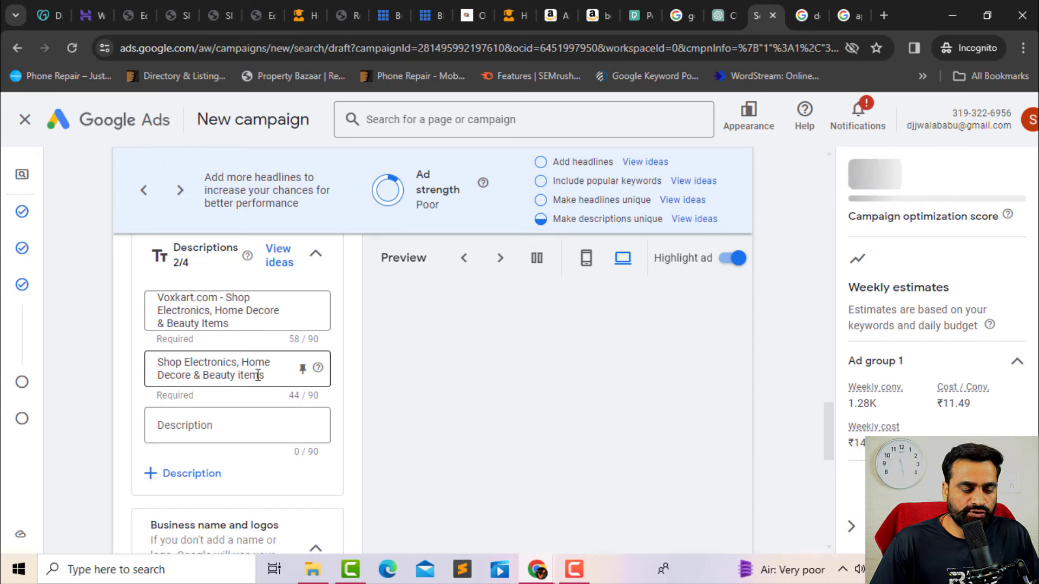
{"action": "left_click", "coordinate": [172, 427]}
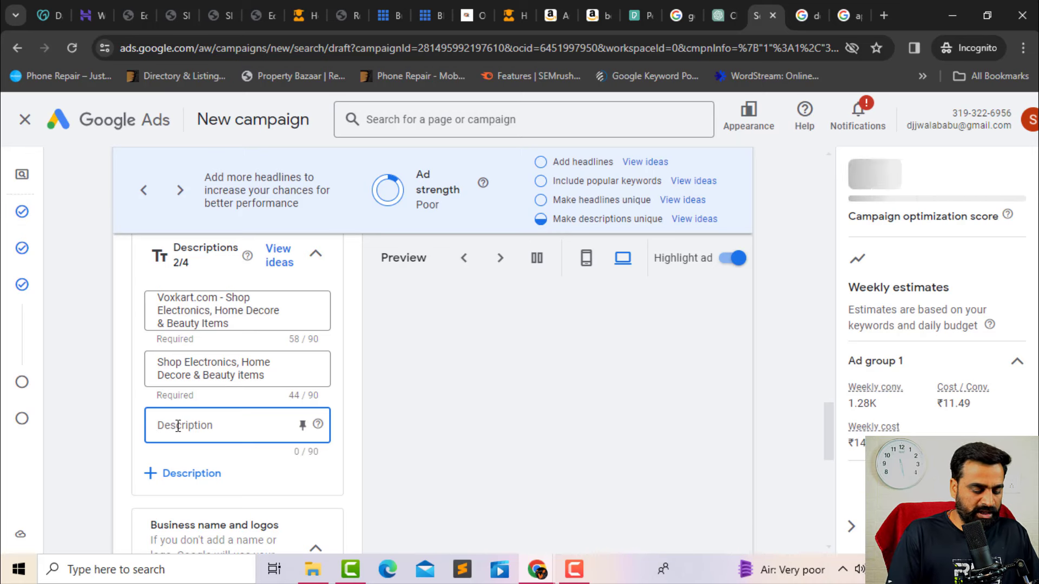
{"action": "type", "text": "buy"}
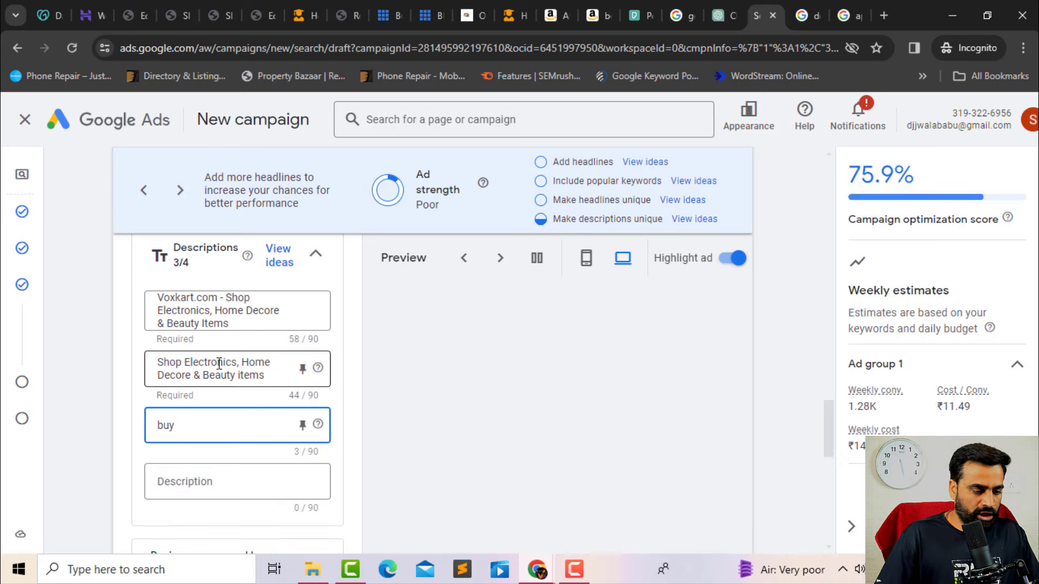
{"action": "double_click", "coordinate": [216, 358]}
{"action": "key", "text": "ctrl+c"}
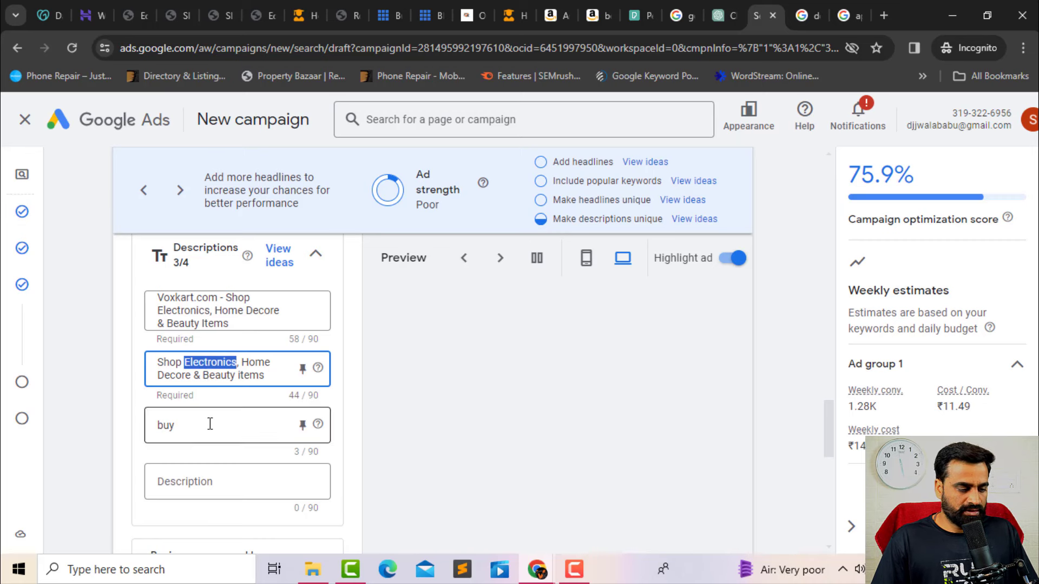
{"action": "left_click", "coordinate": [210, 424]}
{"action": "key", "text": "ctrl+v"}
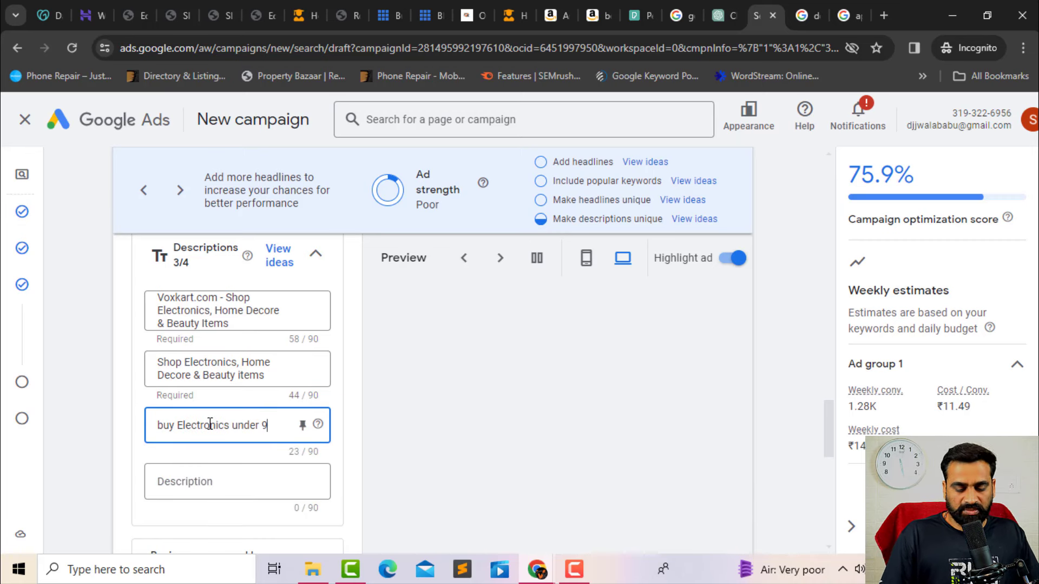
{"action": "type", "text": "under 999 only"}
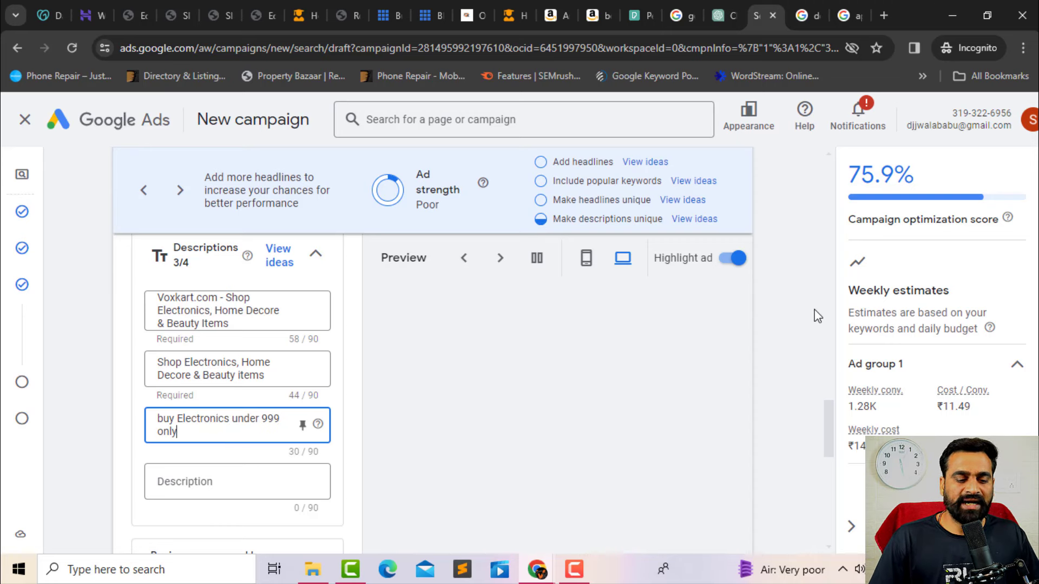
{"action": "left_click", "coordinate": [816, 316]}
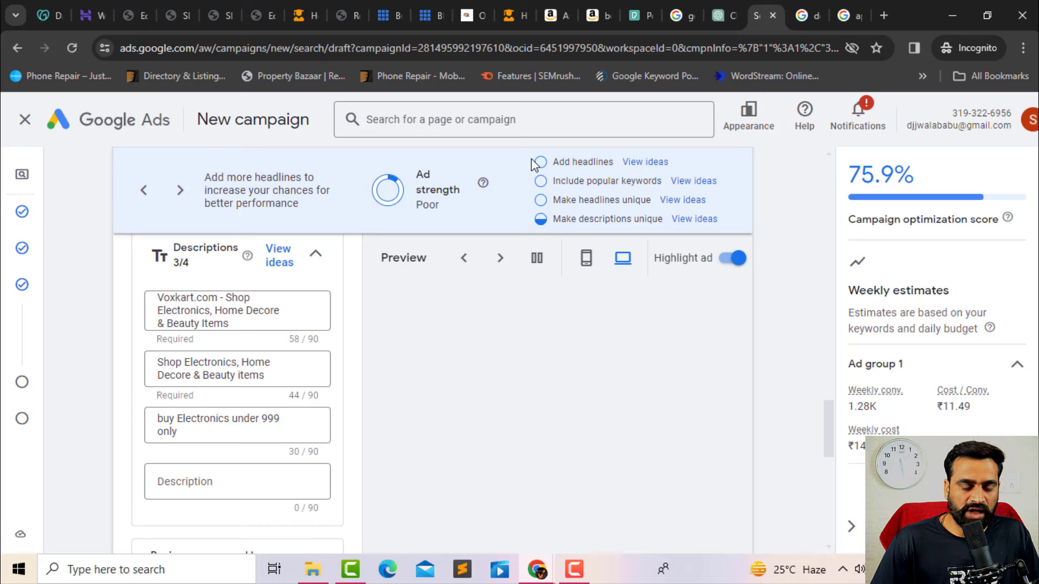
Examine the ad strength suggestions on adding headlines, including popular keywords and making headlines and descriptions unique
{"action": "left_click_drag", "start_coordinate": [532, 164], "coordinate": [639, 221]}
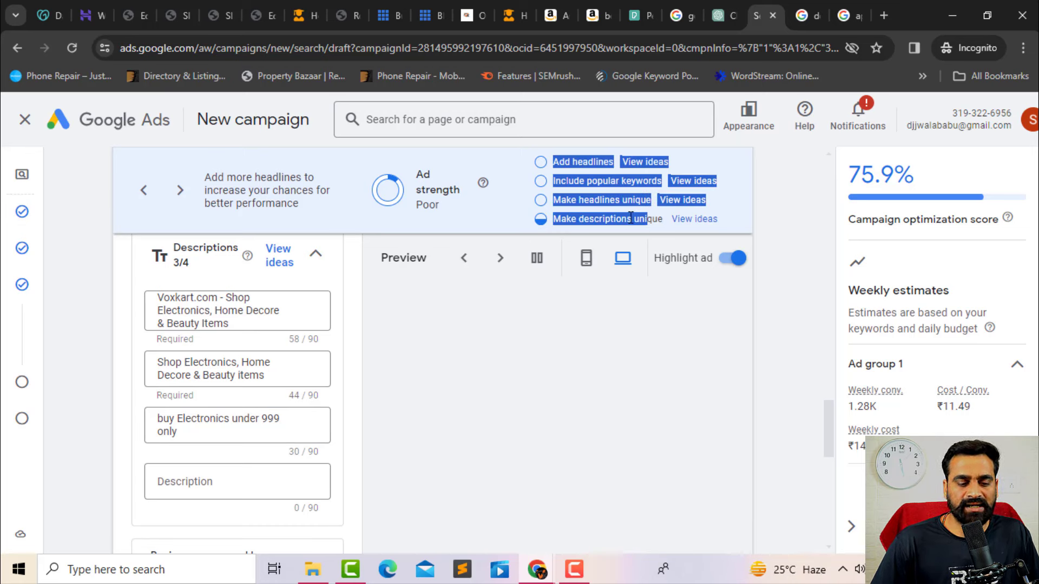
{"action": "left_click", "coordinate": [596, 183]}
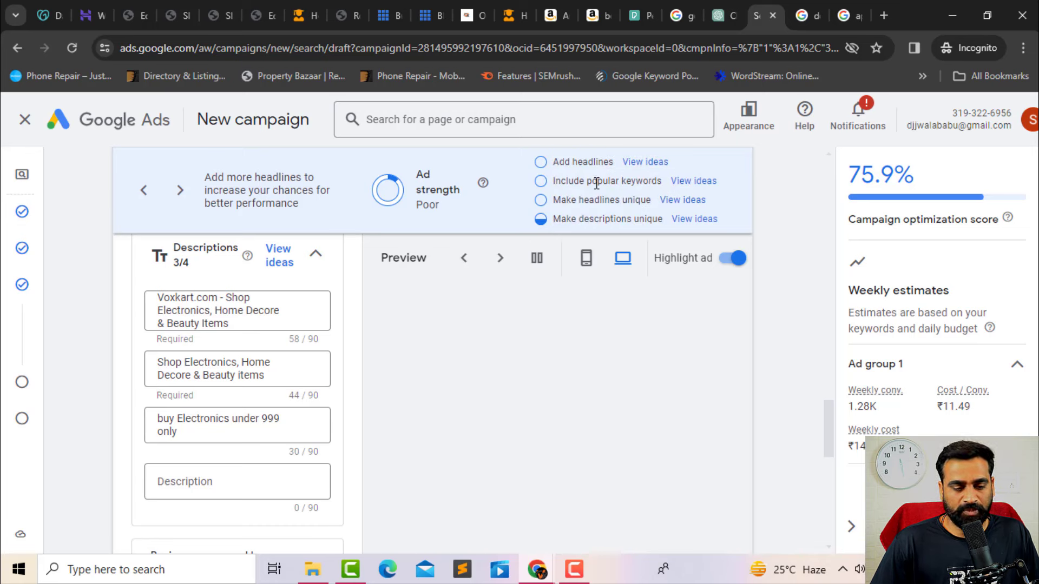
{"action": "left_click_drag", "start_coordinate": [584, 200], "coordinate": [634, 200]}
{"action": "left_click_drag", "start_coordinate": [568, 218], "coordinate": [647, 219]}
{"action": "left_click", "coordinate": [796, 259]}
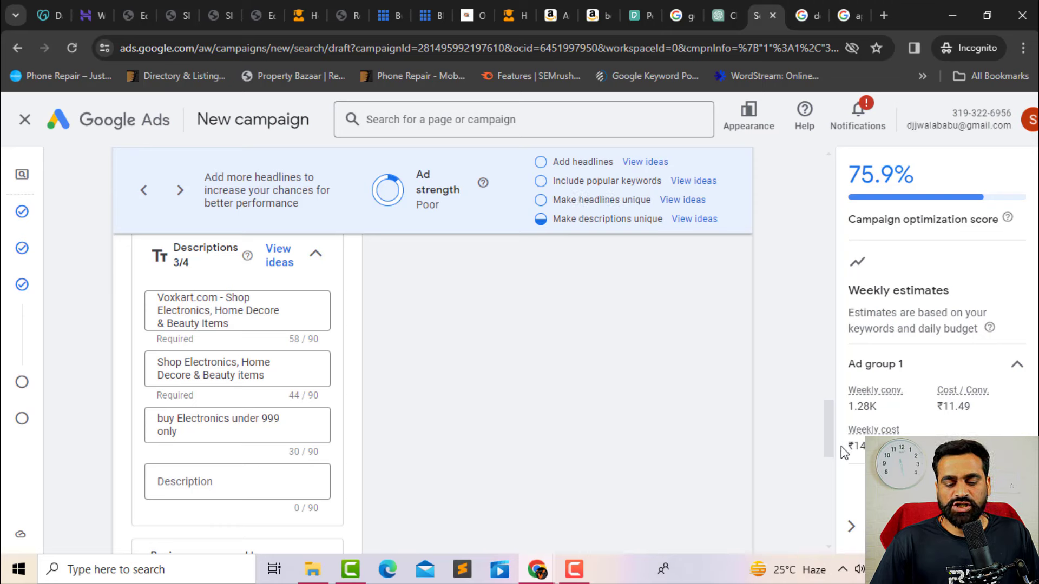
Review the ad's headlines and descriptions, plus the business name, sitelinks, callouts and recommendations sections
{"action": "left_click_drag", "start_coordinate": [831, 430], "coordinate": [831, 379]}
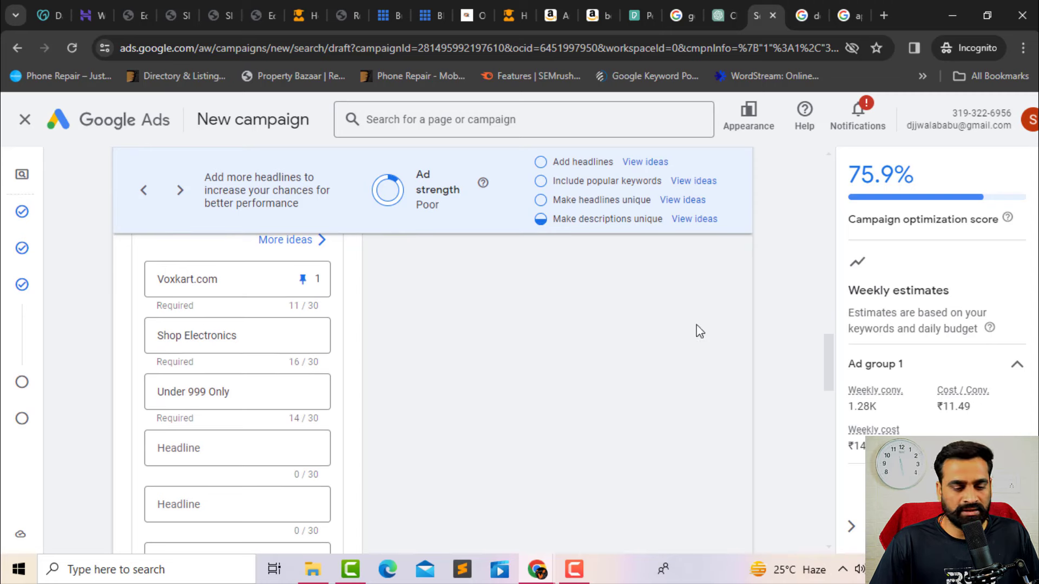
{"action": "left_click_drag", "start_coordinate": [831, 351], "coordinate": [844, 457]}
{"action": "scroll", "coordinate": [844, 457], "scroll_direction": "down", "scroll_amount": 3}
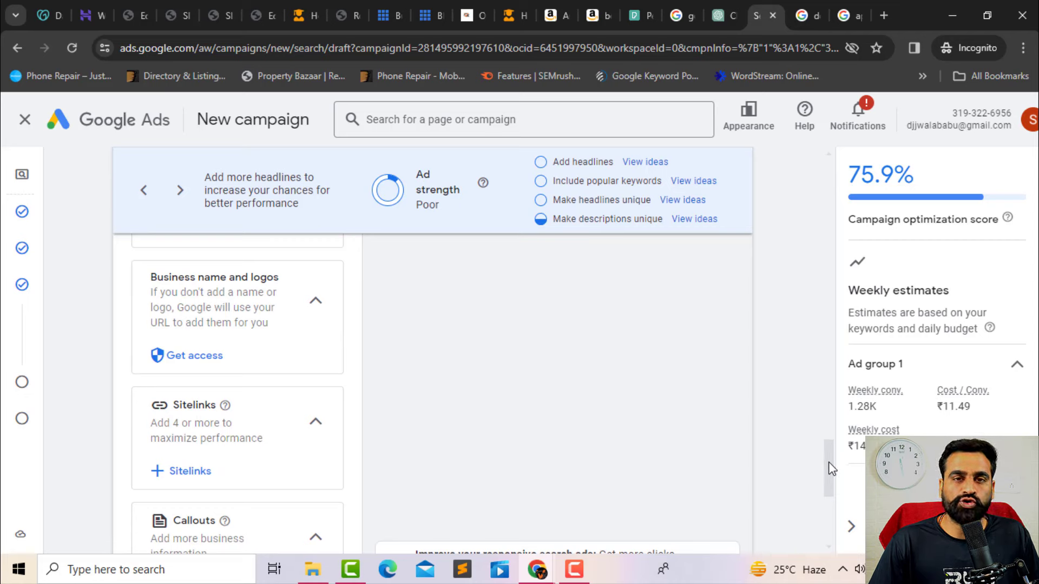
{"action": "left_click_drag", "start_coordinate": [828, 457], "coordinate": [826, 411]}
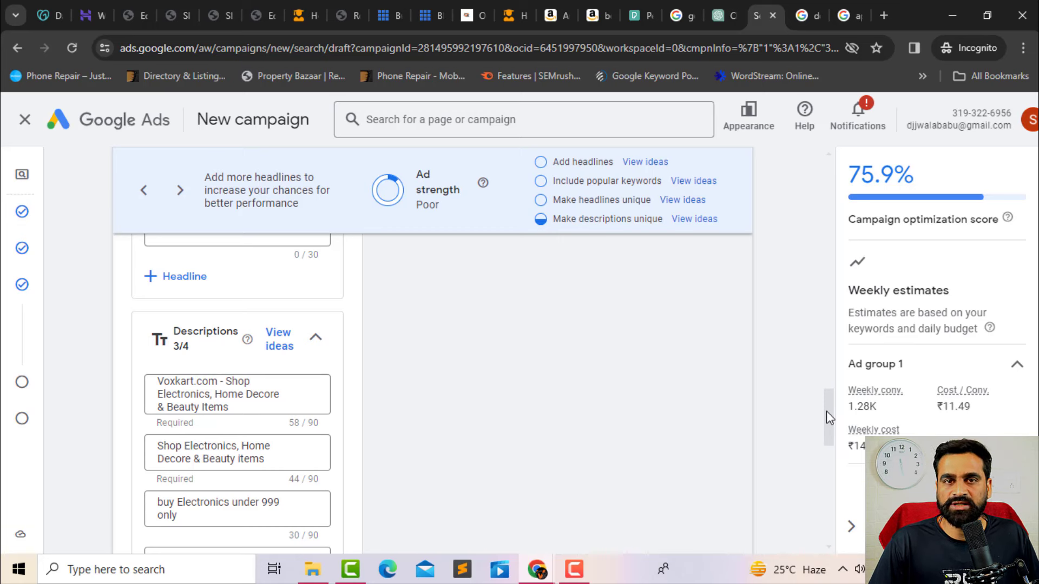
{"action": "scroll", "coordinate": [826, 447], "scroll_direction": "down", "scroll_amount": 5}
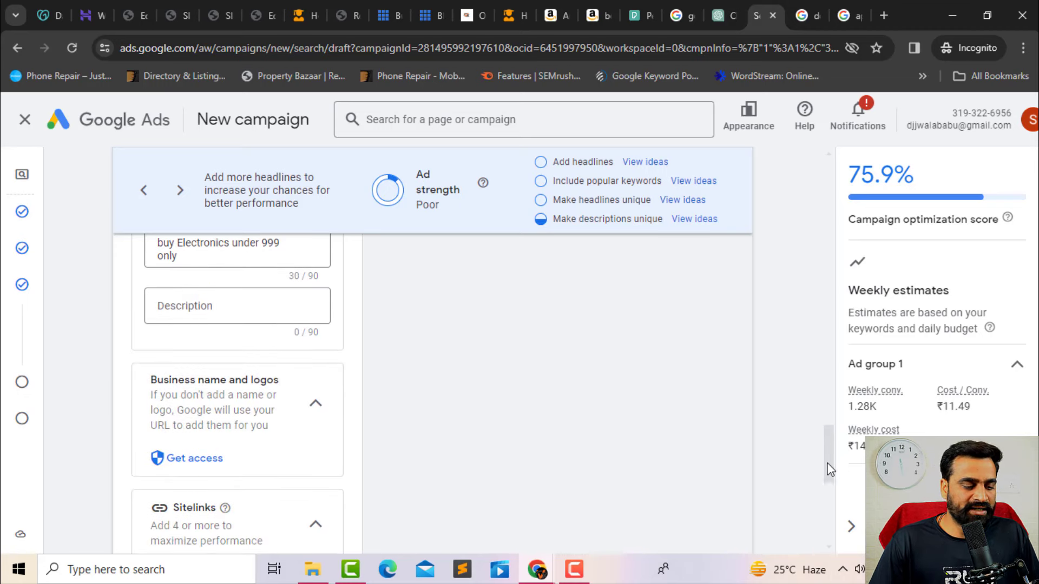
{"action": "scroll", "coordinate": [830, 469], "scroll_direction": "down", "scroll_amount": 6}
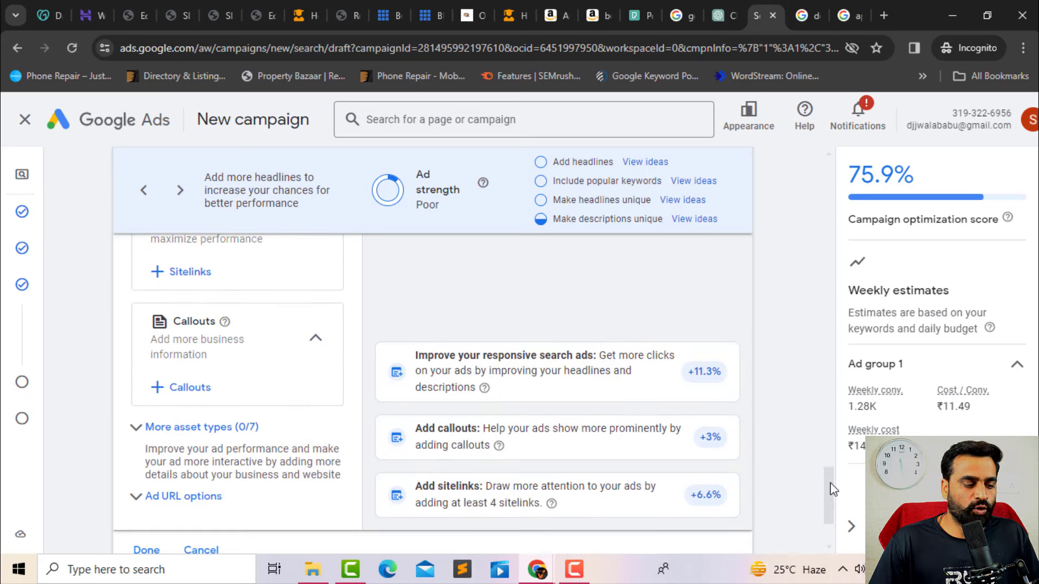
{"action": "scroll", "coordinate": [703, 421], "scroll_direction": "up", "scroll_amount": 1}
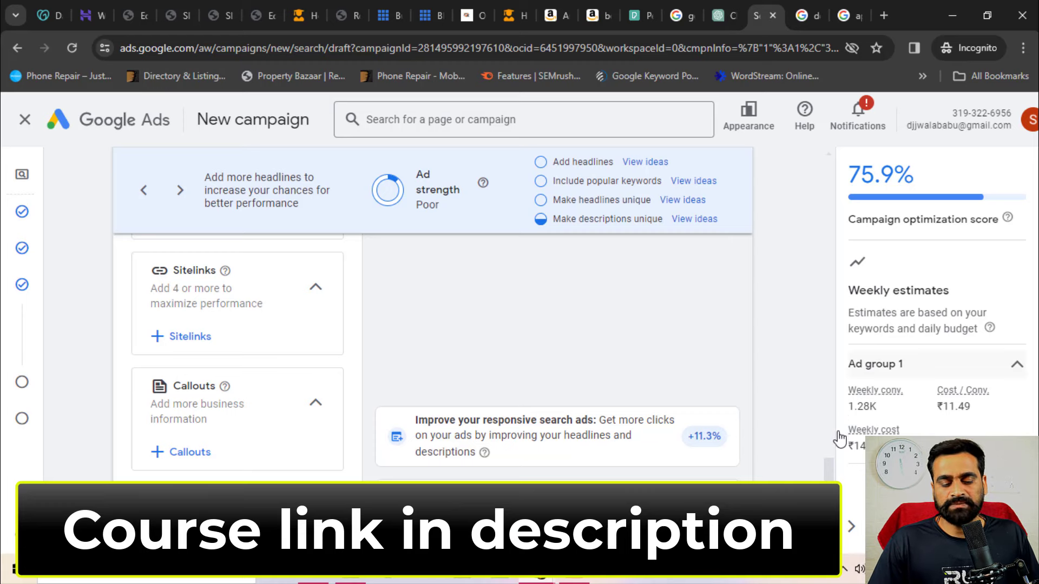
{"action": "scroll", "coordinate": [828, 487], "scroll_direction": "down", "scroll_amount": 3}
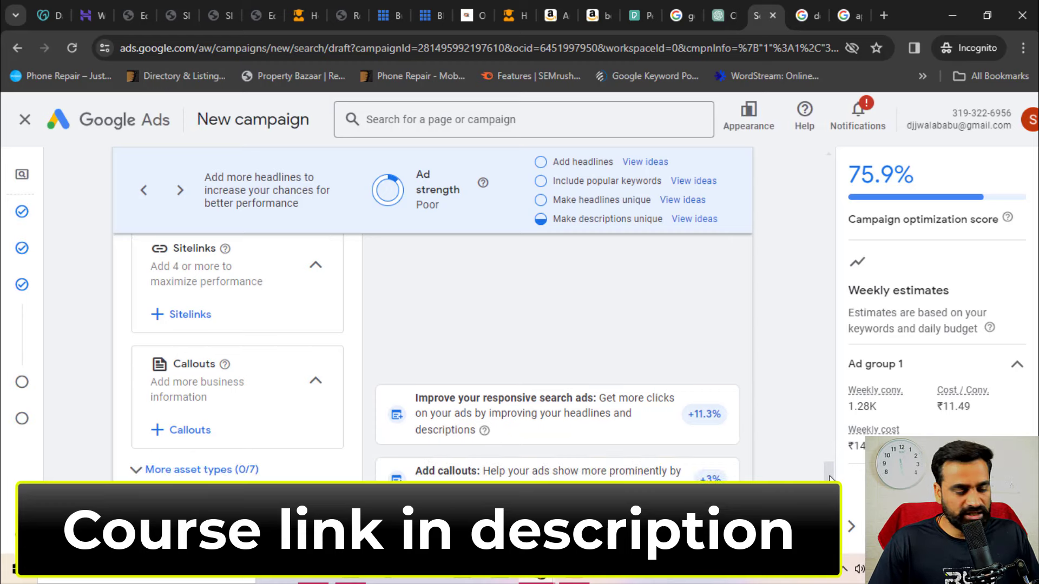
Finish the keywords and ads stage, proceed to the campaign's budget stage and look over the daily budget options
{"action": "scroll", "coordinate": [828, 476], "scroll_direction": "down", "scroll_amount": 3}
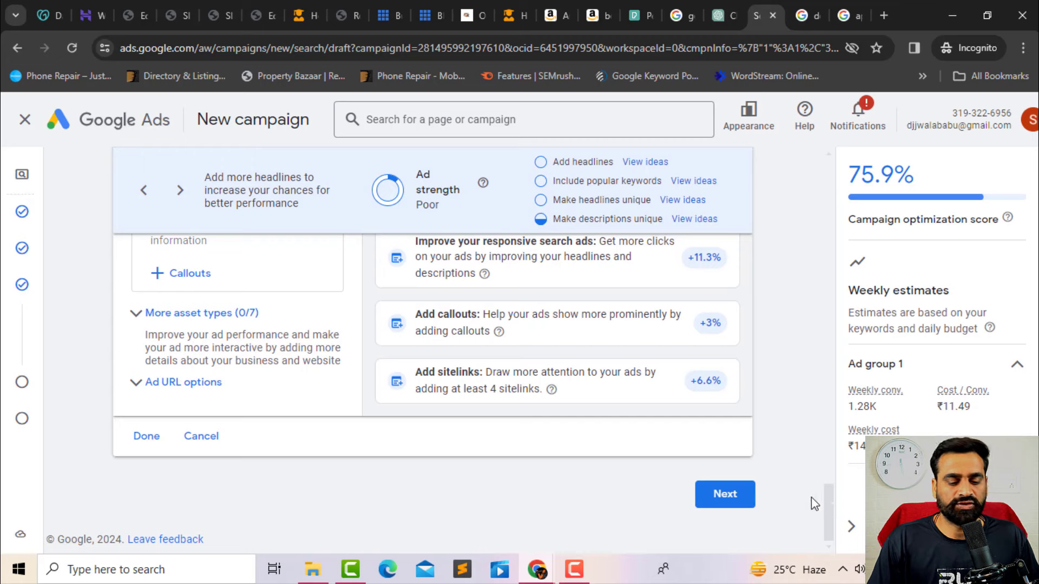
{"action": "left_click", "coordinate": [726, 494]}
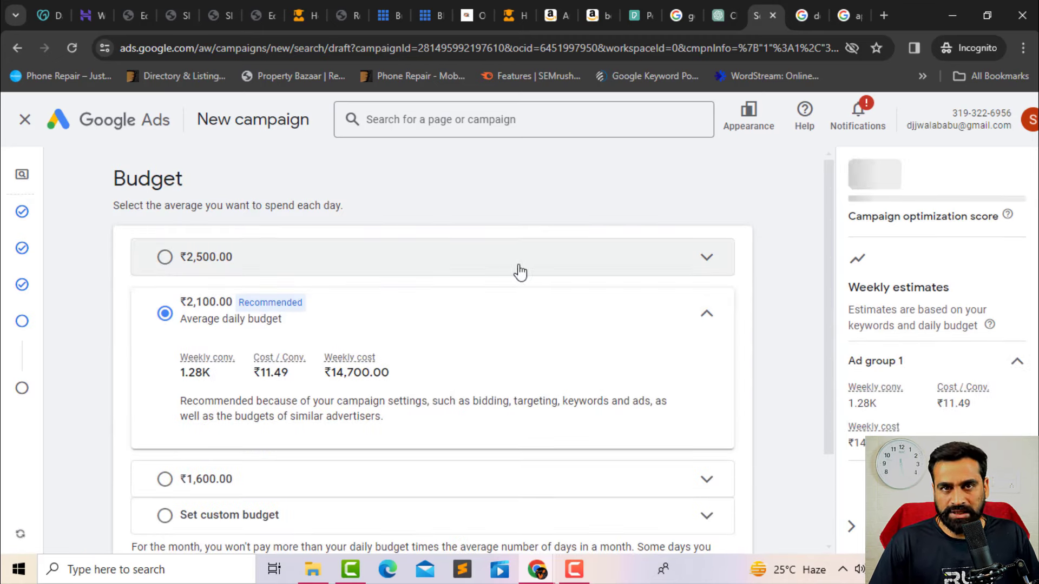
{"action": "left_click_drag", "start_coordinate": [828, 232], "coordinate": [828, 348]}
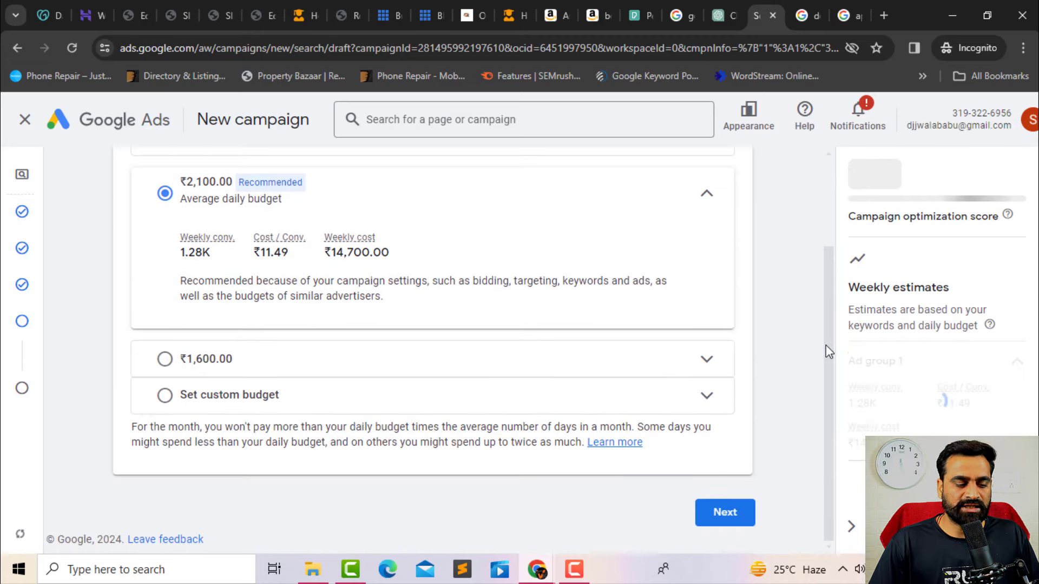
Try to continue to the campaign review with the custom budget option selected, and reopen the budget from the review
{"action": "left_click", "coordinate": [165, 396]}
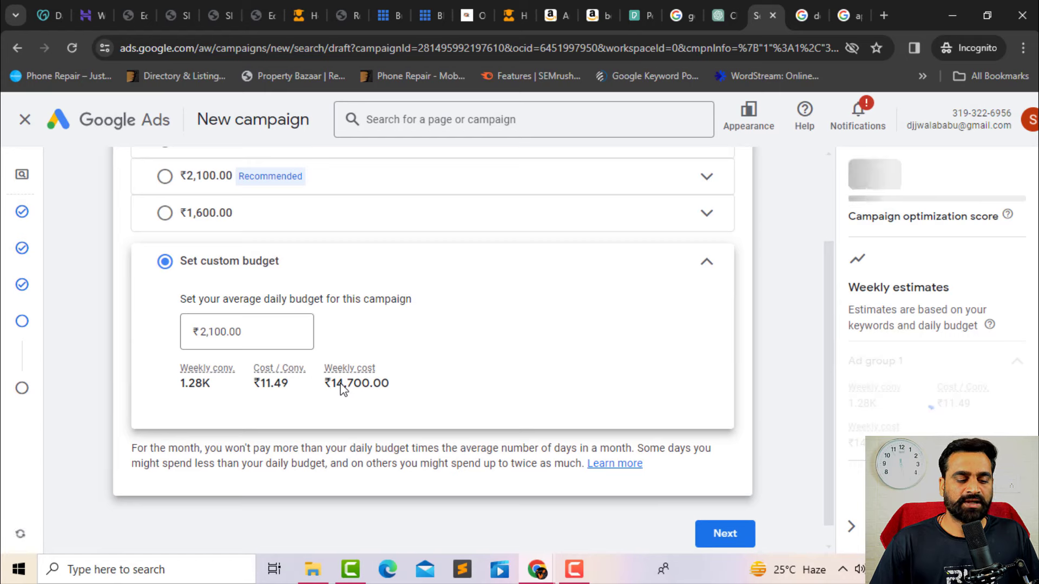
{"action": "left_click", "coordinate": [726, 543]}
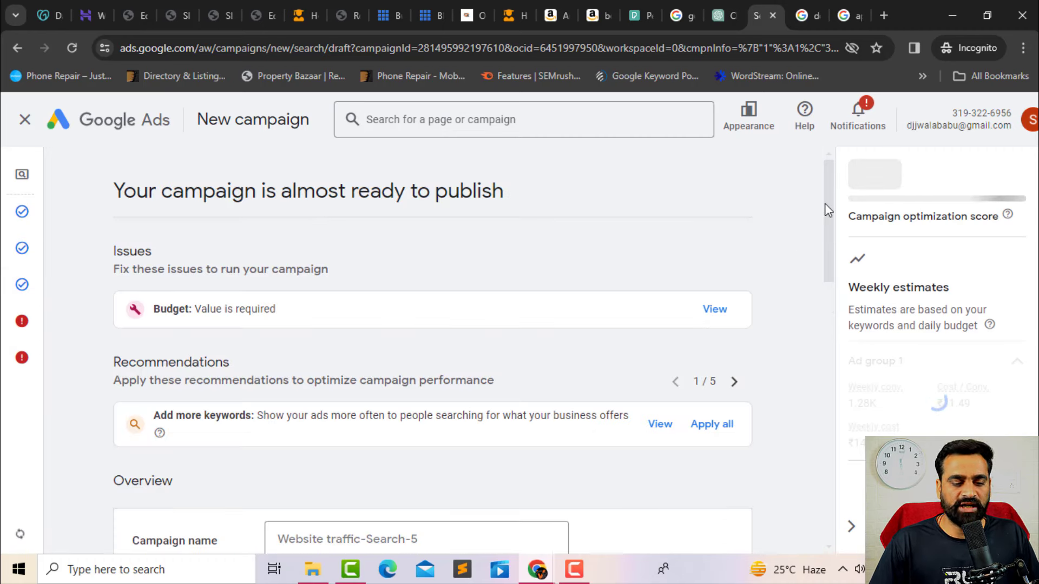
{"action": "left_click_drag", "start_coordinate": [826, 204], "coordinate": [845, 499]}
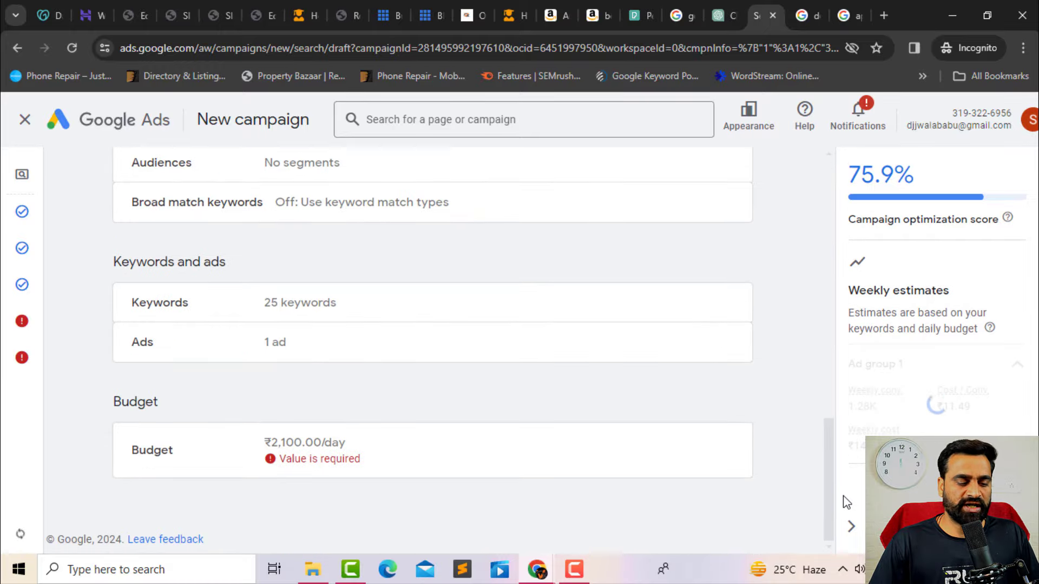
{"action": "left_click", "coordinate": [286, 460]}
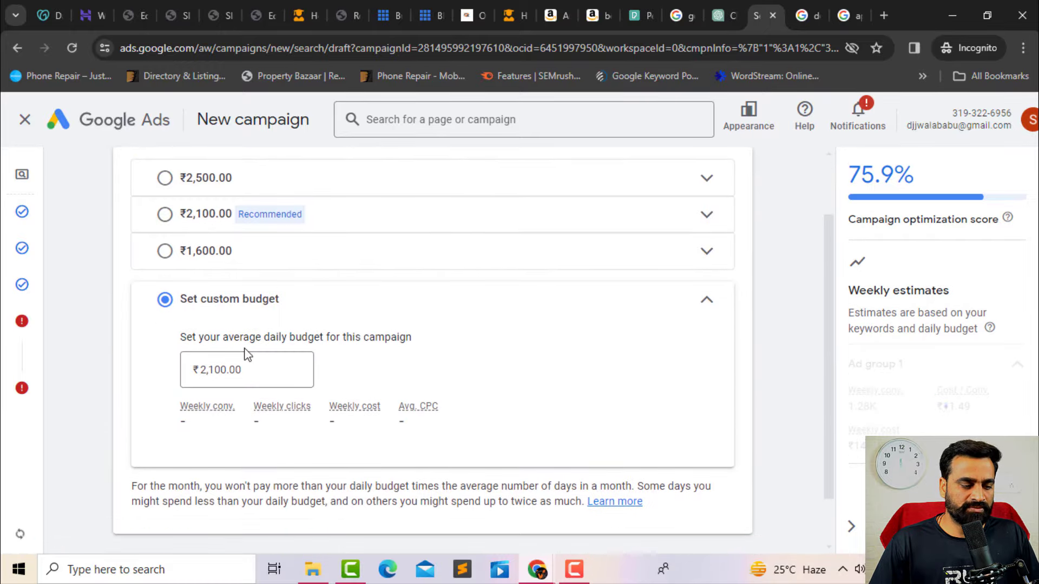
Choose the recommended ₹2,100.00 average daily budget, continue to the review and publish the campaign
{"action": "left_click", "coordinate": [165, 213]}
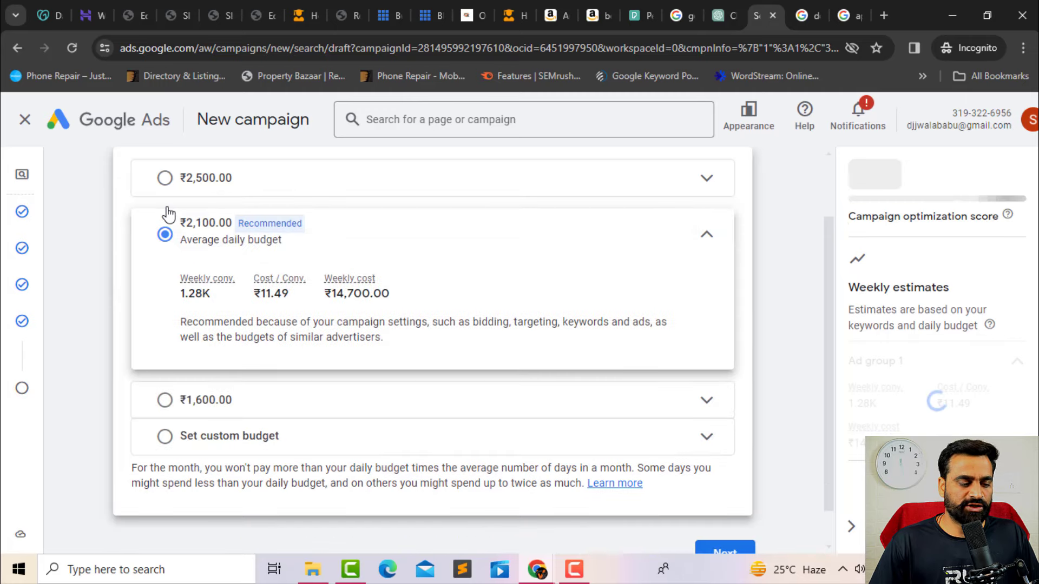
{"action": "scroll", "coordinate": [836, 412], "scroll_direction": "down", "scroll_amount": 1}
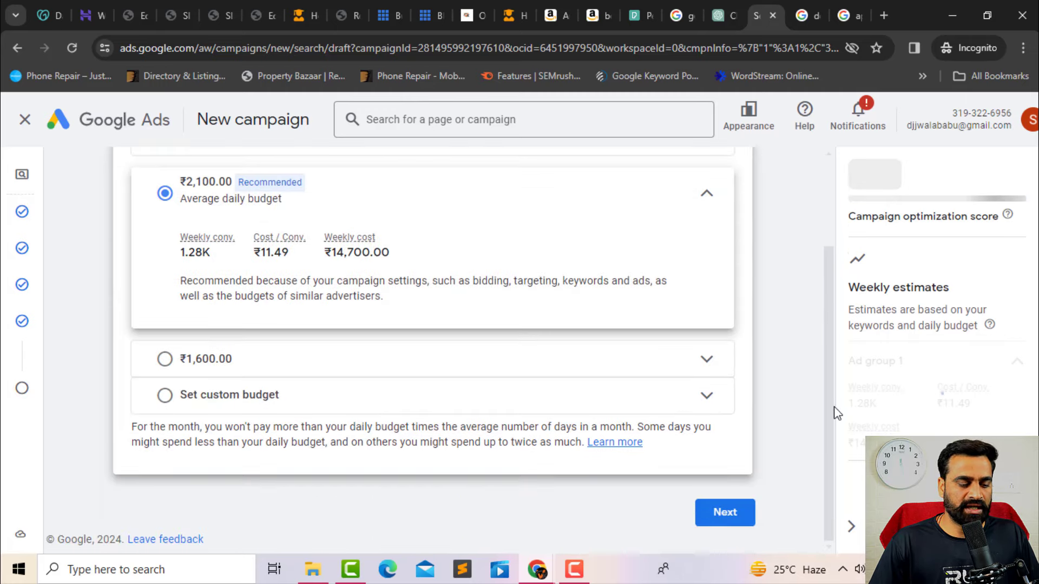
{"action": "left_click", "coordinate": [725, 512]}
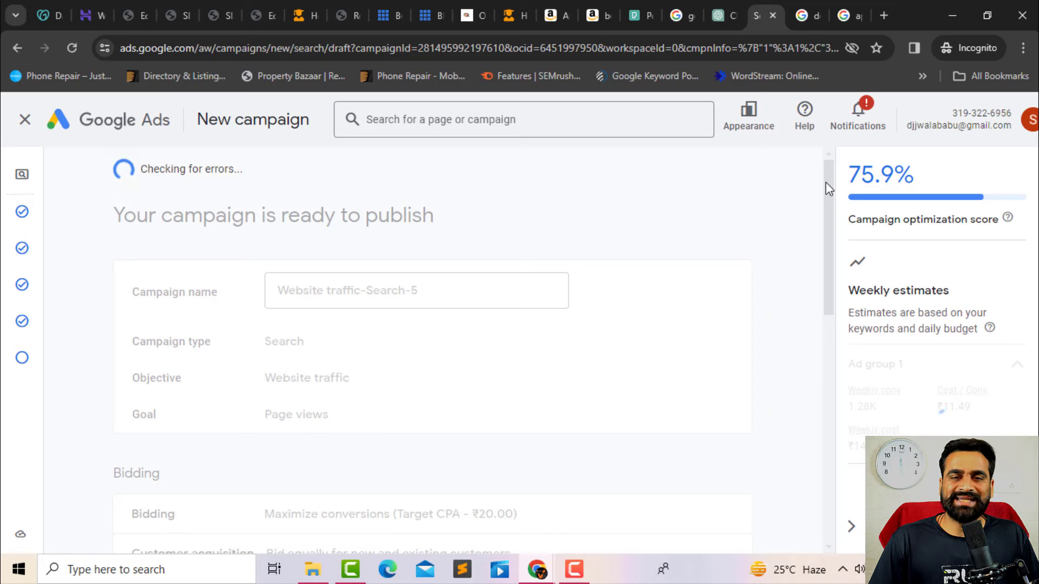
{"action": "left_click", "coordinate": [706, 203]}
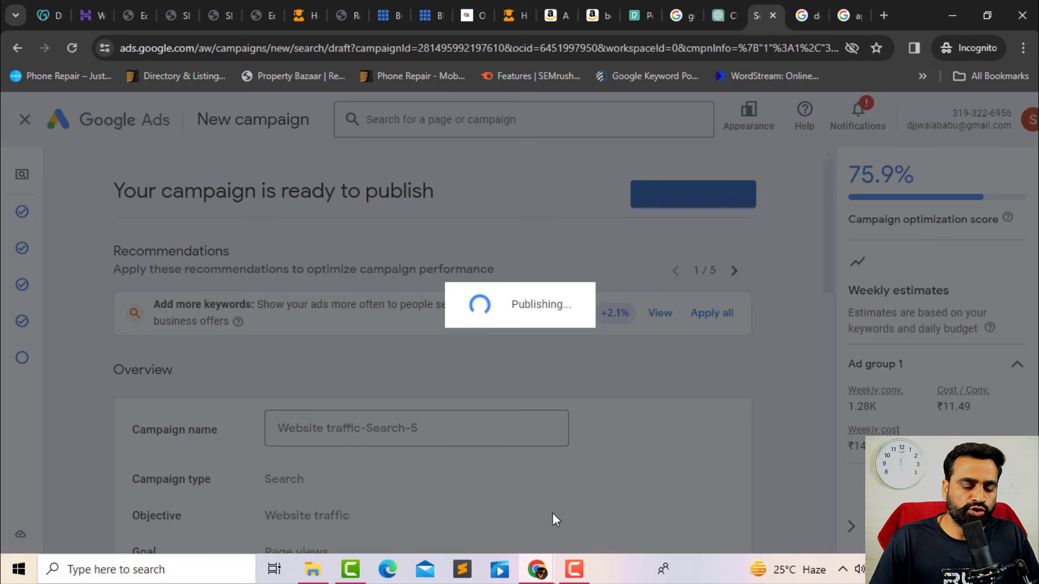
{"action": "left_click", "coordinate": [572, 573]}
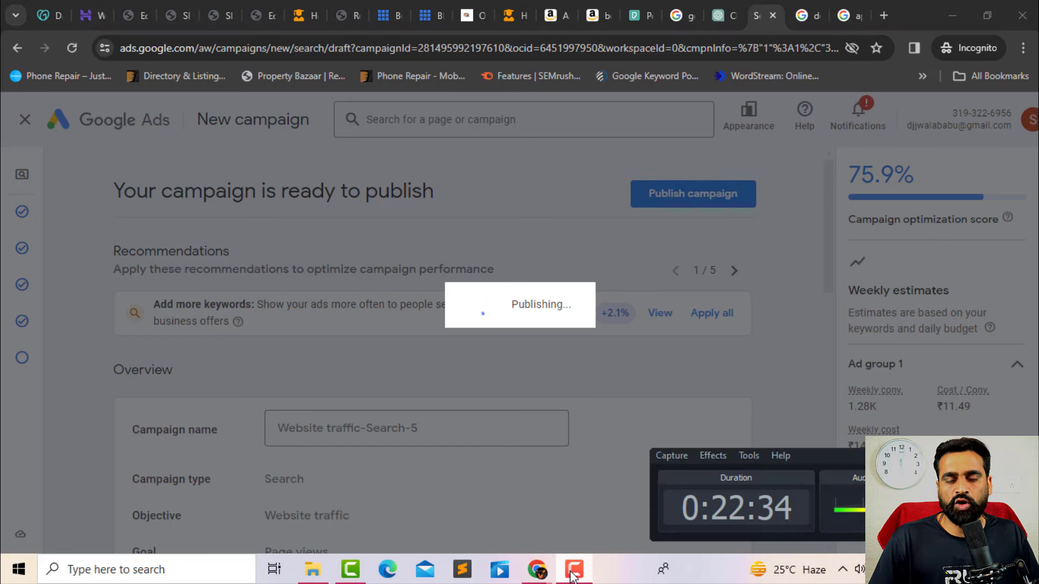
{"action": "left_click", "coordinate": [572, 574]}
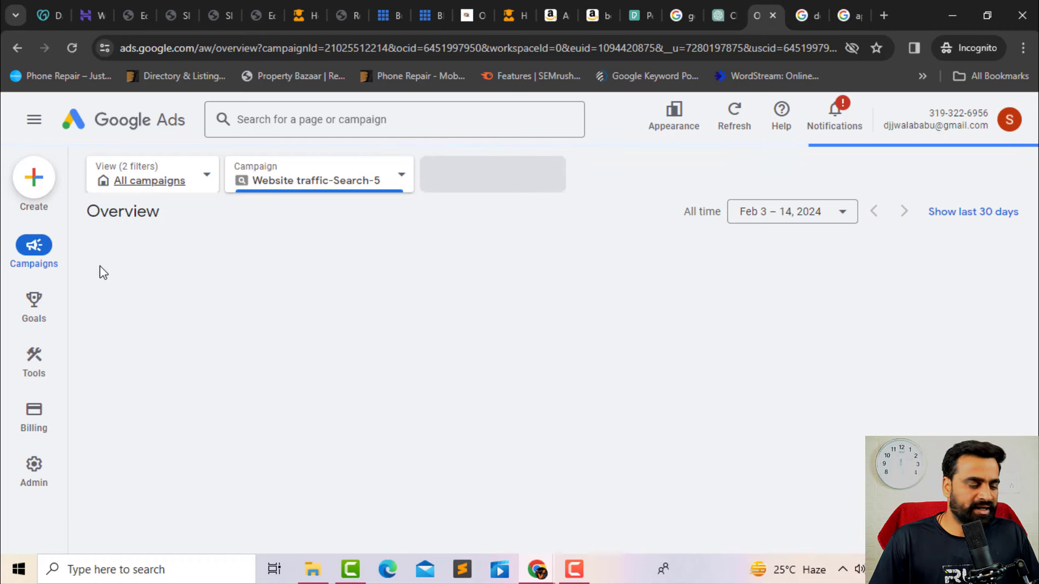
Open the account's billing summary and display the list of available billing pages
{"action": "left_click", "coordinate": [35, 419]}
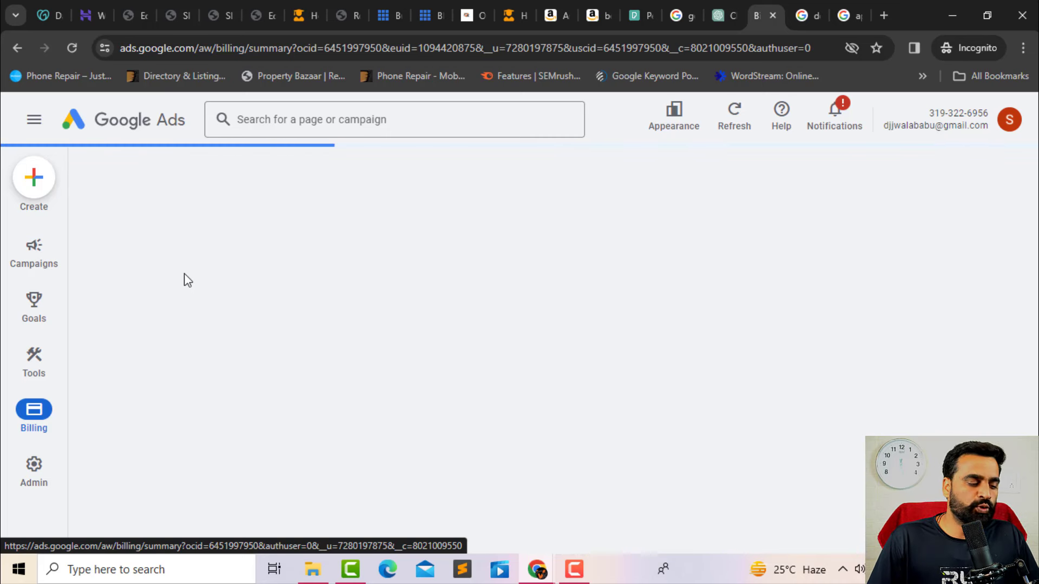
{"action": "mouse_move", "coordinate": [49, 410]}
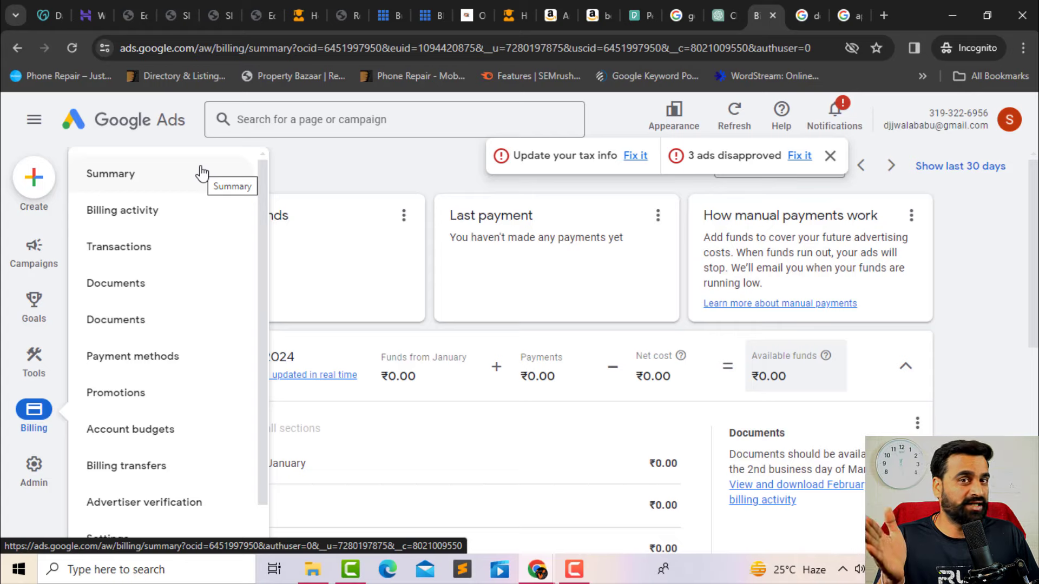
Search Google for "schools in jaipur" in a new browser tab
{"action": "left_click", "coordinate": [883, 16]}
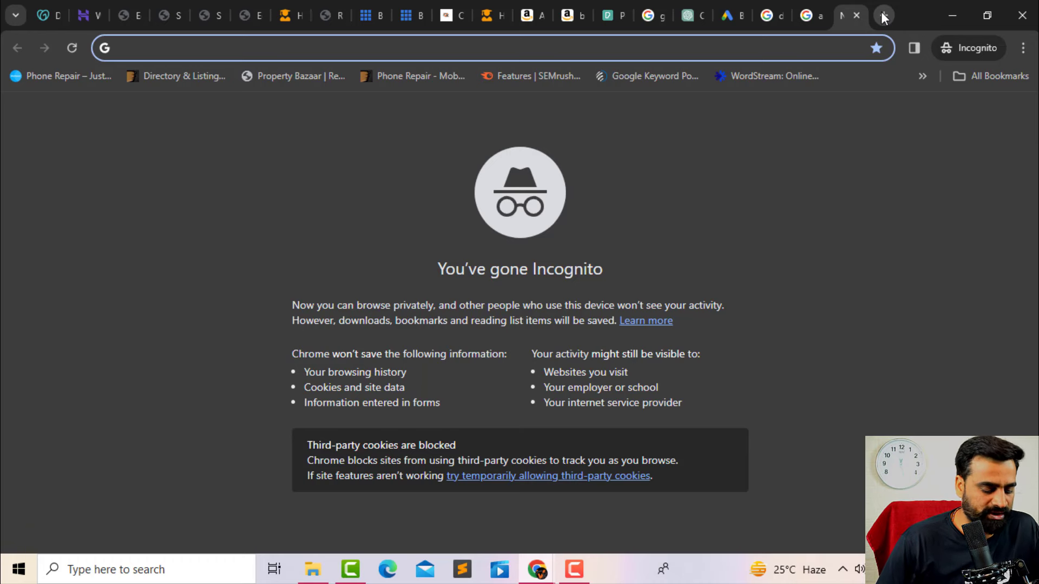
{"action": "type", "text": "schools "}
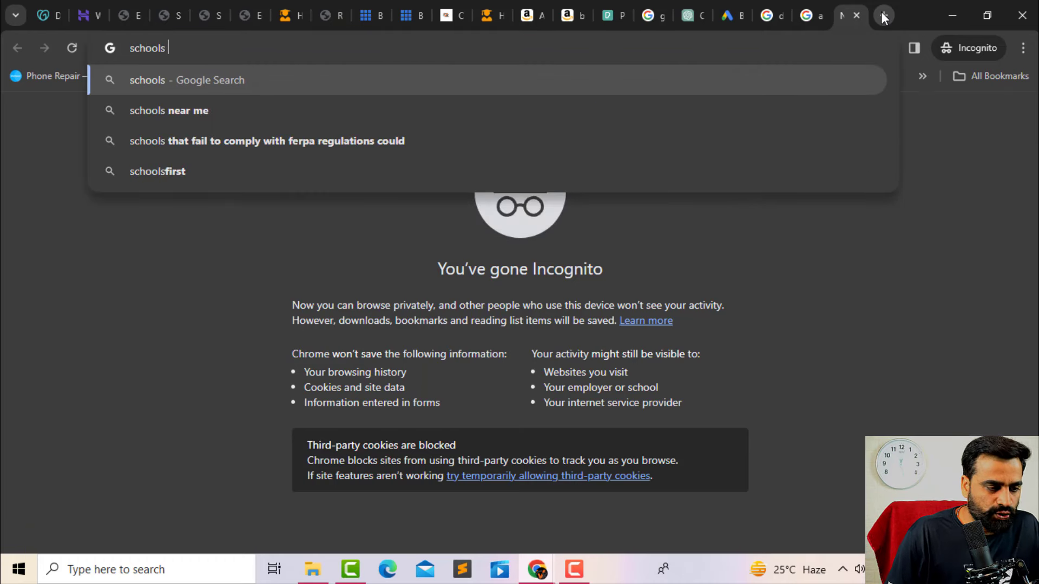
{"action": "type", "text": "in jaipur"}
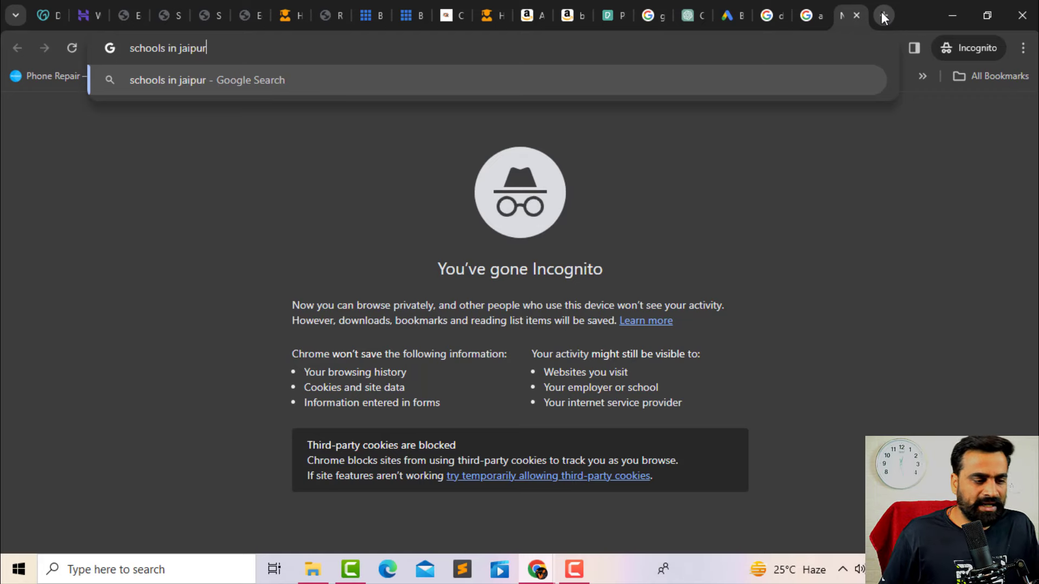
{"action": "key", "text": "Return"}
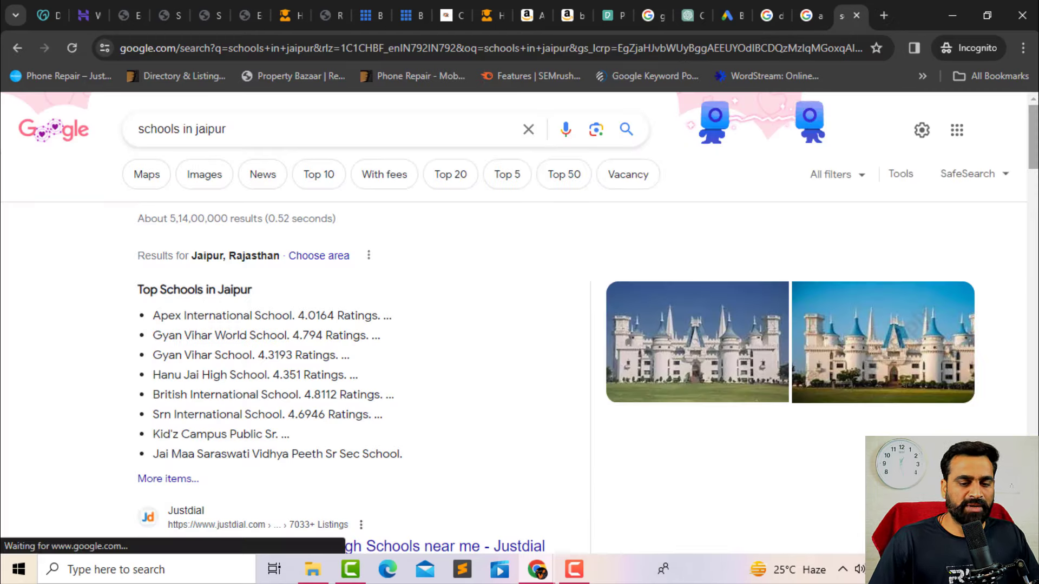
Look over the local school results and open the full list of places for the search
{"action": "scroll", "coordinate": [519, 323], "scroll_direction": "down", "scroll_amount": 10}
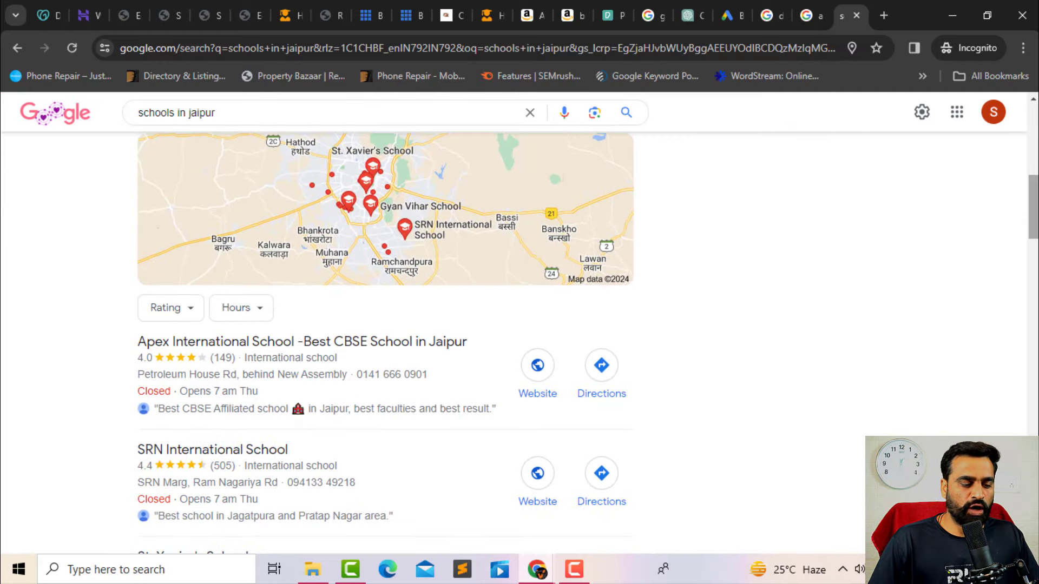
{"action": "scroll", "coordinate": [171, 248], "scroll_direction": "down", "scroll_amount": 1}
{"action": "scroll", "coordinate": [171, 248], "scroll_direction": "up", "scroll_amount": 2}
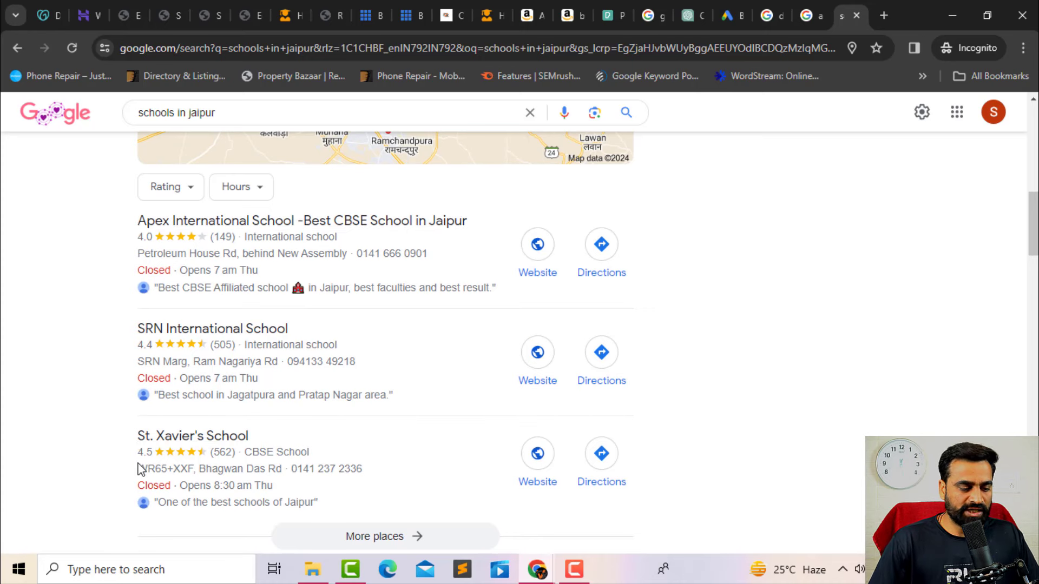
{"action": "scroll", "coordinate": [1035, 218], "scroll_direction": "down", "scroll_amount": 4}
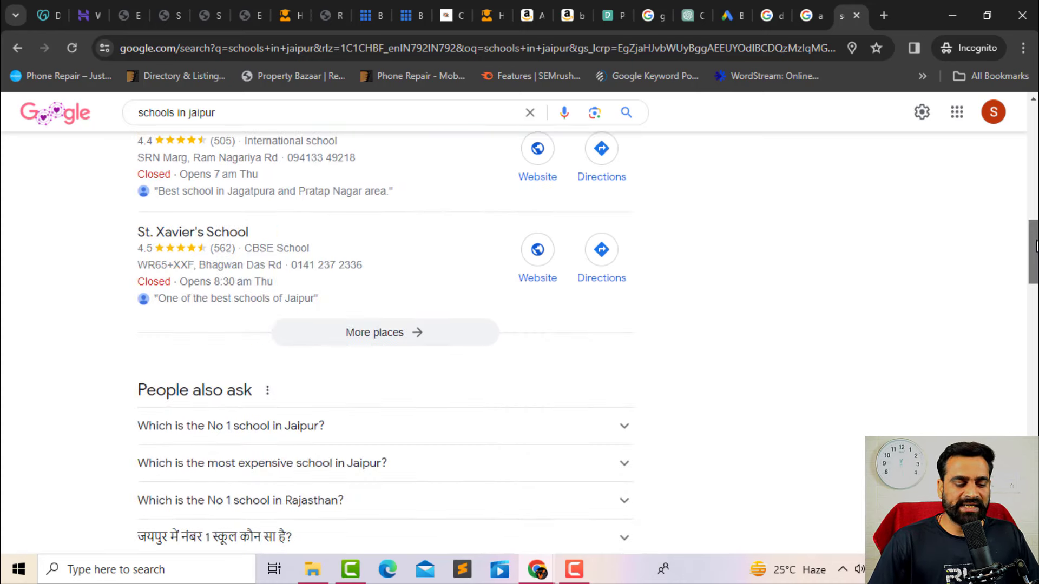
{"action": "left_click", "coordinate": [388, 333]}
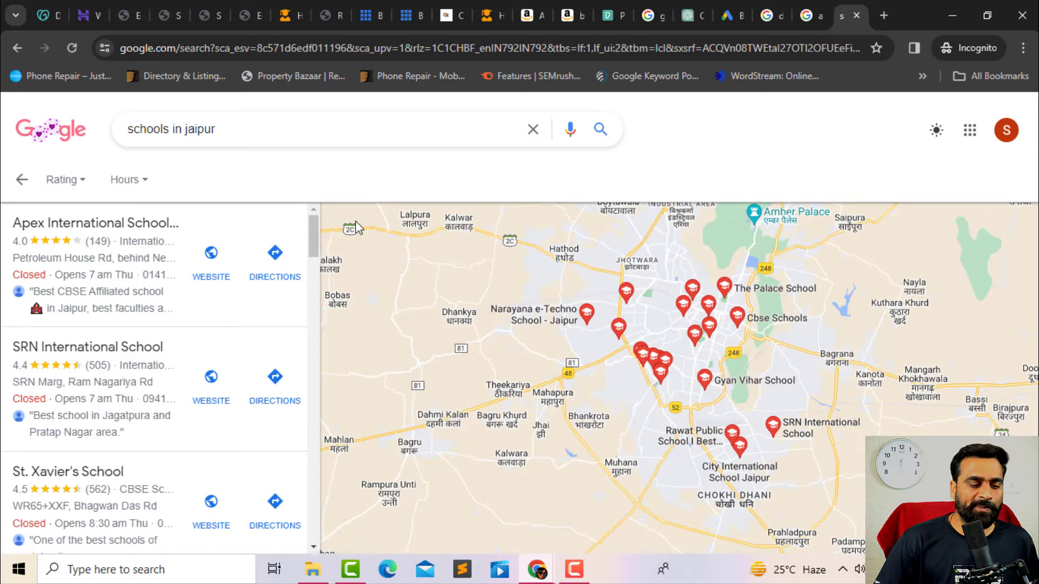
Browse the full list of Jaipur schools to its end and return to the first listing
{"action": "left_click_drag", "start_coordinate": [309, 231], "coordinate": [317, 266]}
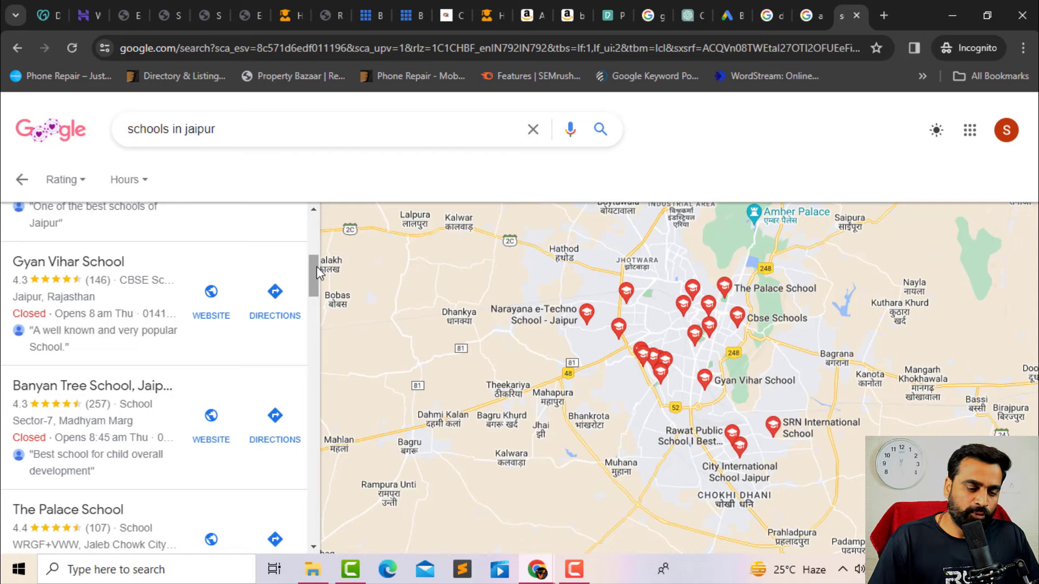
{"action": "left_click_drag", "start_coordinate": [317, 266], "coordinate": [315, 420]}
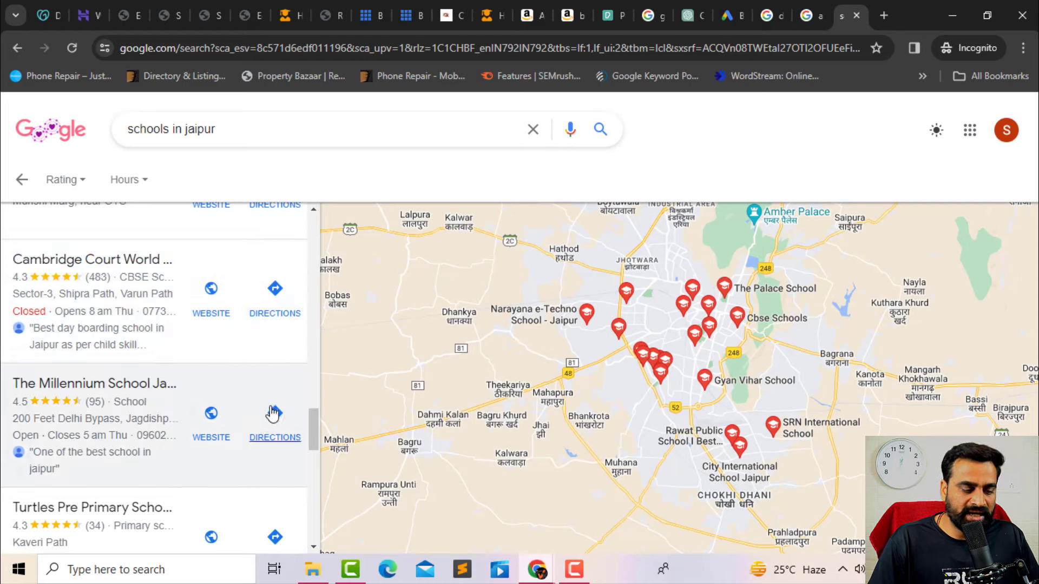
{"action": "left_click_drag", "start_coordinate": [313, 428], "coordinate": [313, 486]}
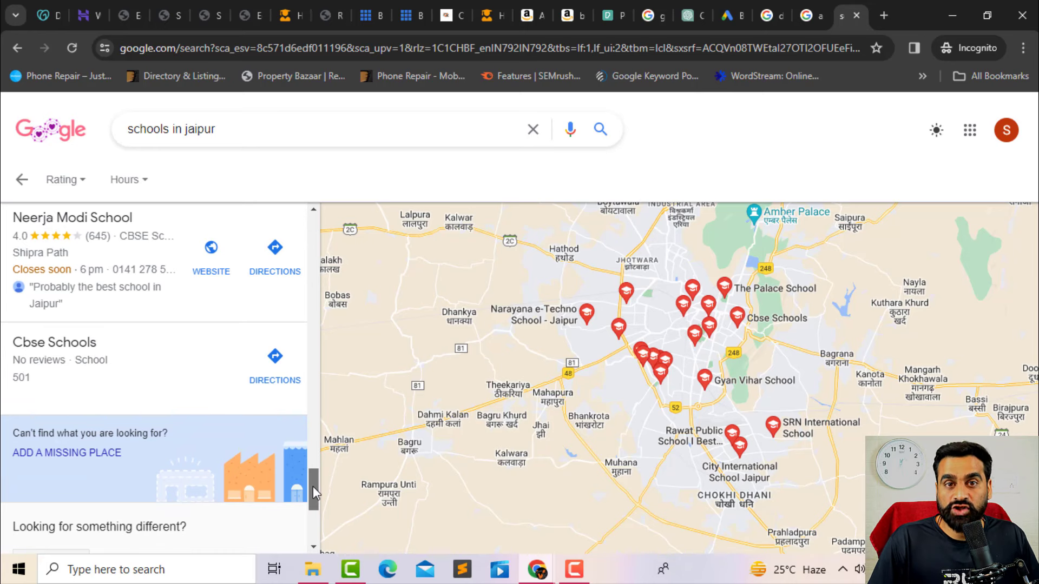
{"action": "left_click_drag", "start_coordinate": [313, 486], "coordinate": [316, 138]}
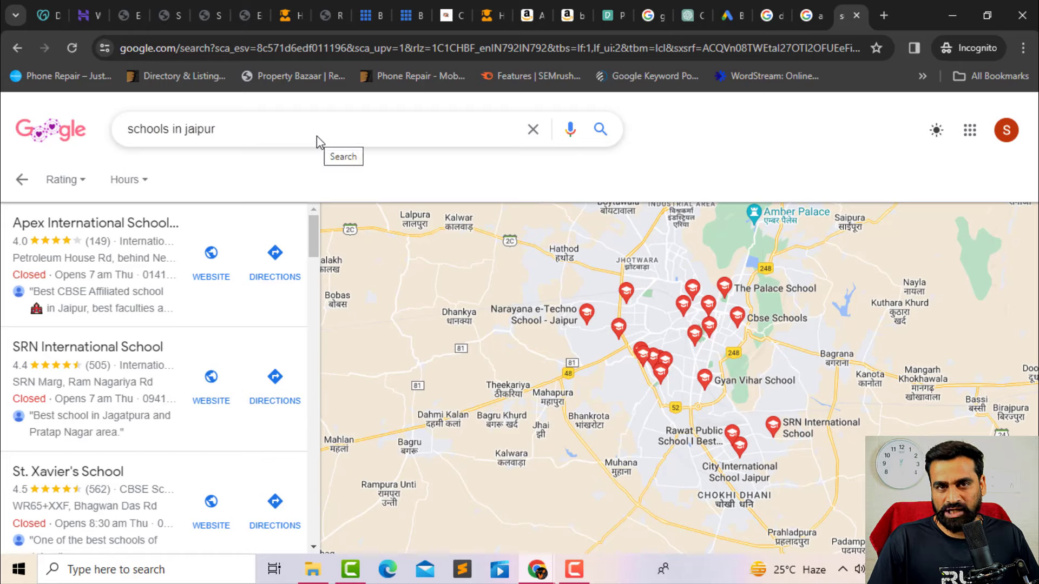
Select the word "schools" in the search query on the places page
{"action": "double_click", "coordinate": [150, 131]}
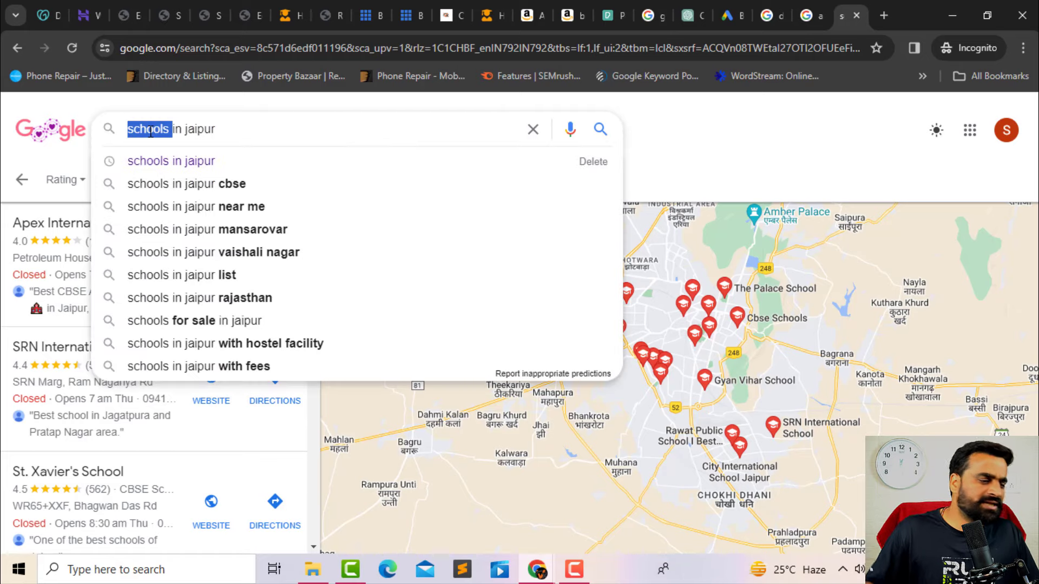